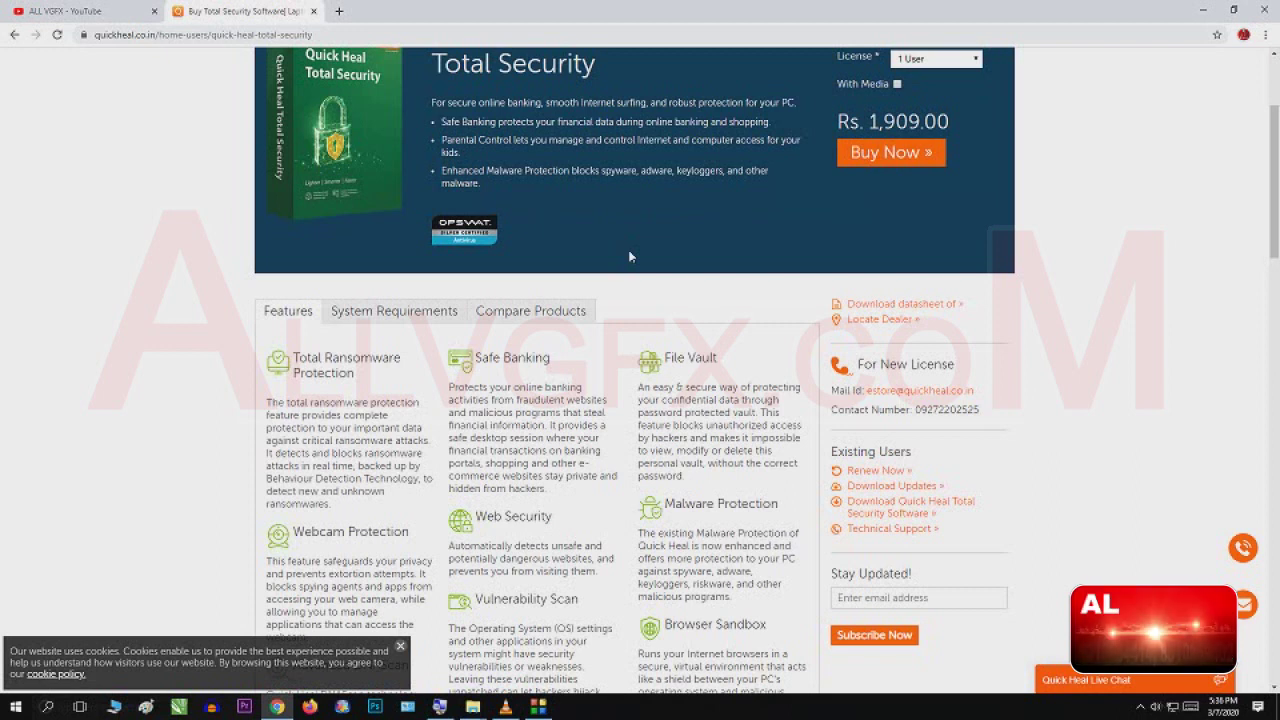
Open the software folder on the New Volume (E:) drive in File Explorer.
{"action": "key", "text": "super+e"}
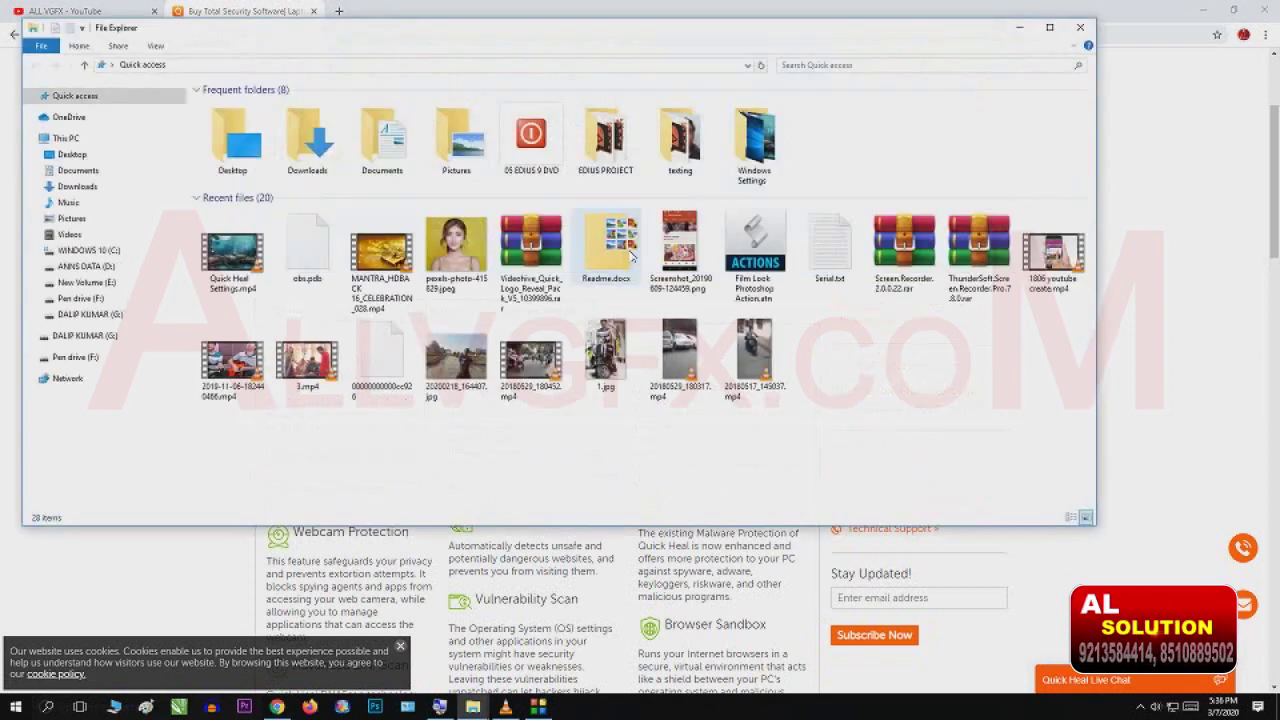
{"action": "left_click", "coordinate": [160, 283]}
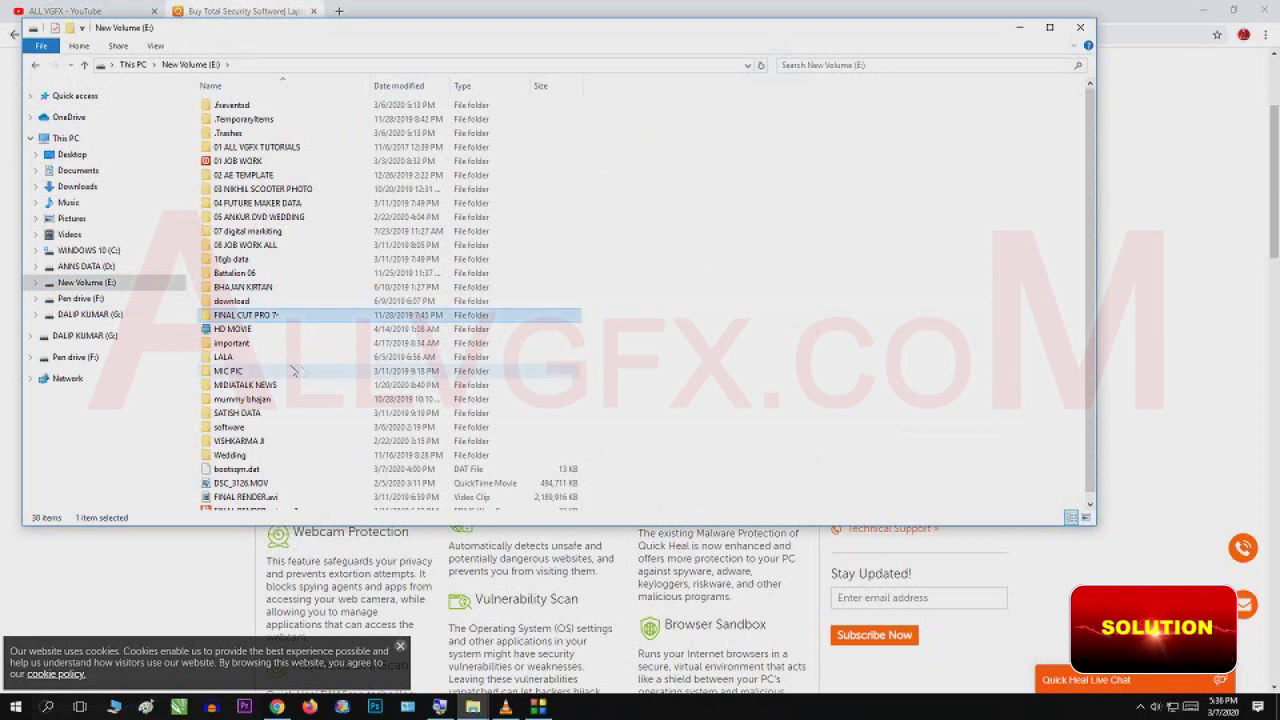
{"action": "left_click", "coordinate": [238, 413]}
{"action": "double_click", "coordinate": [229, 427]}
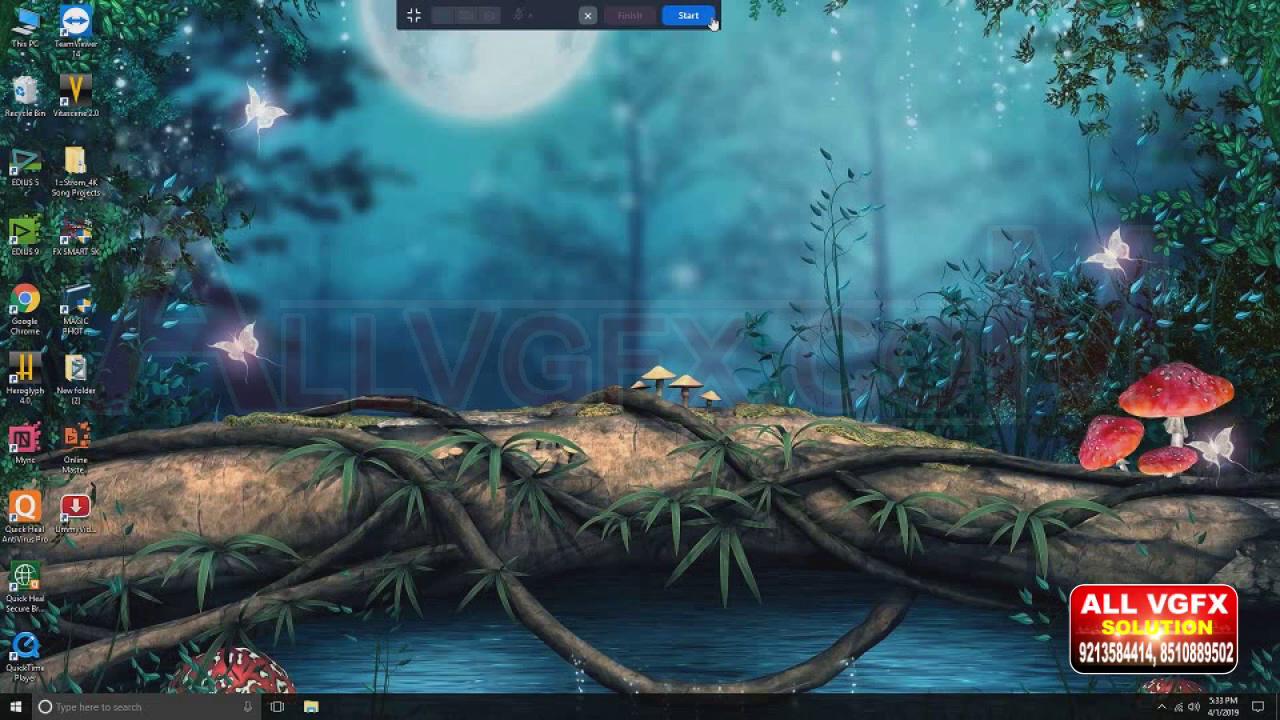
Play the Quick Heal settings recording in the full-screen video player.
{"action": "mouse_move", "coordinate": [426, 655]}
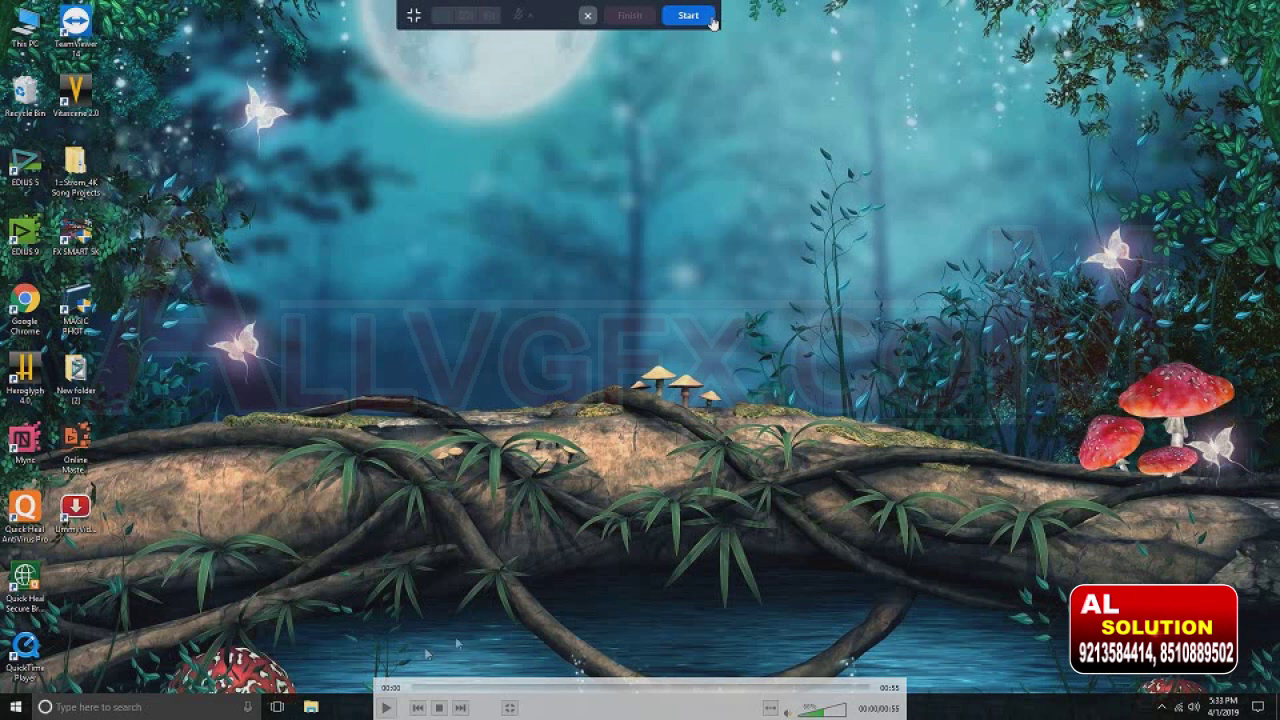
{"action": "left_click", "coordinate": [388, 707]}
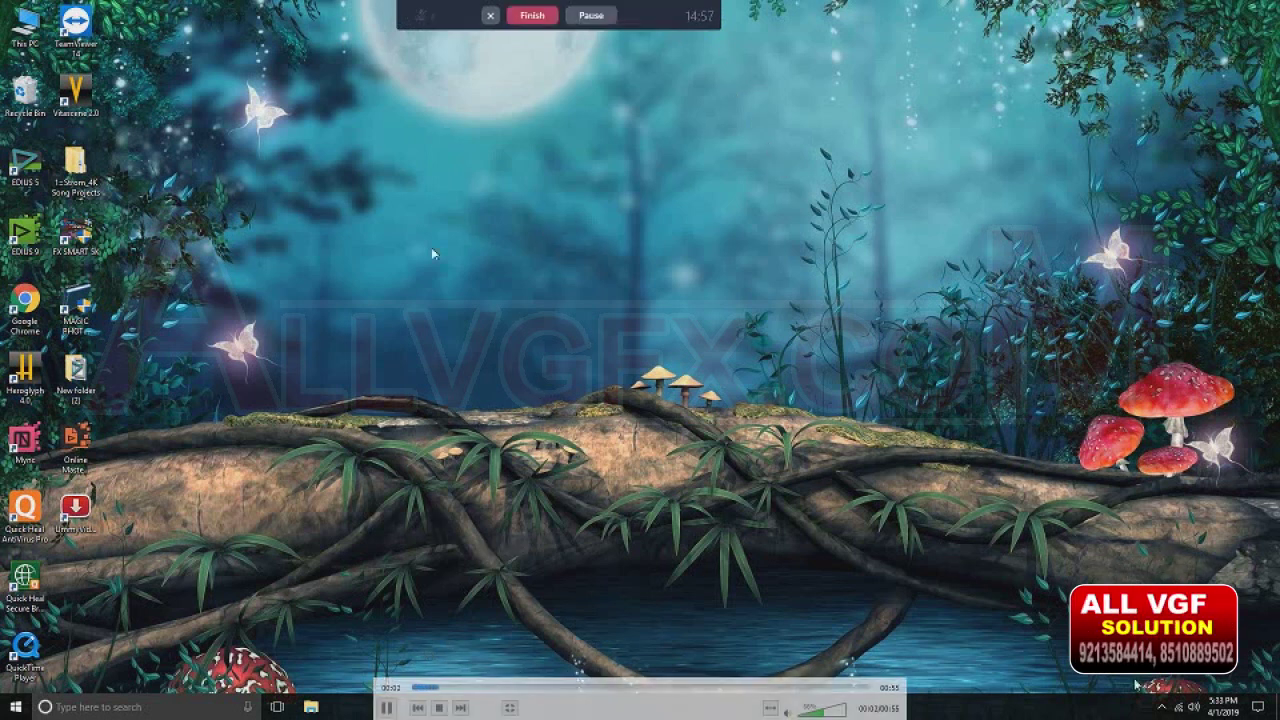
{"action": "key", "text": "space"}
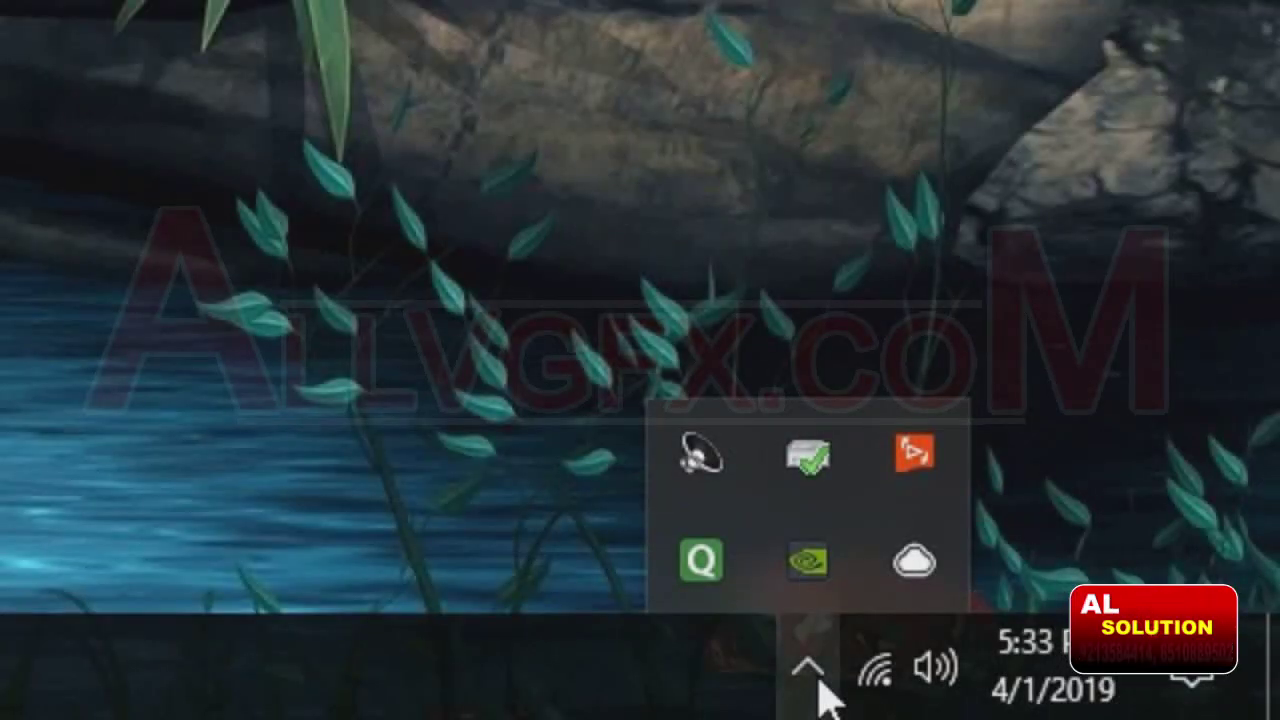
Launch Quick Heal AntiVirus Pro and open Exclude Files & Folders under Total Ransomware Protection.
{"action": "right_click", "coordinate": [707, 598]}
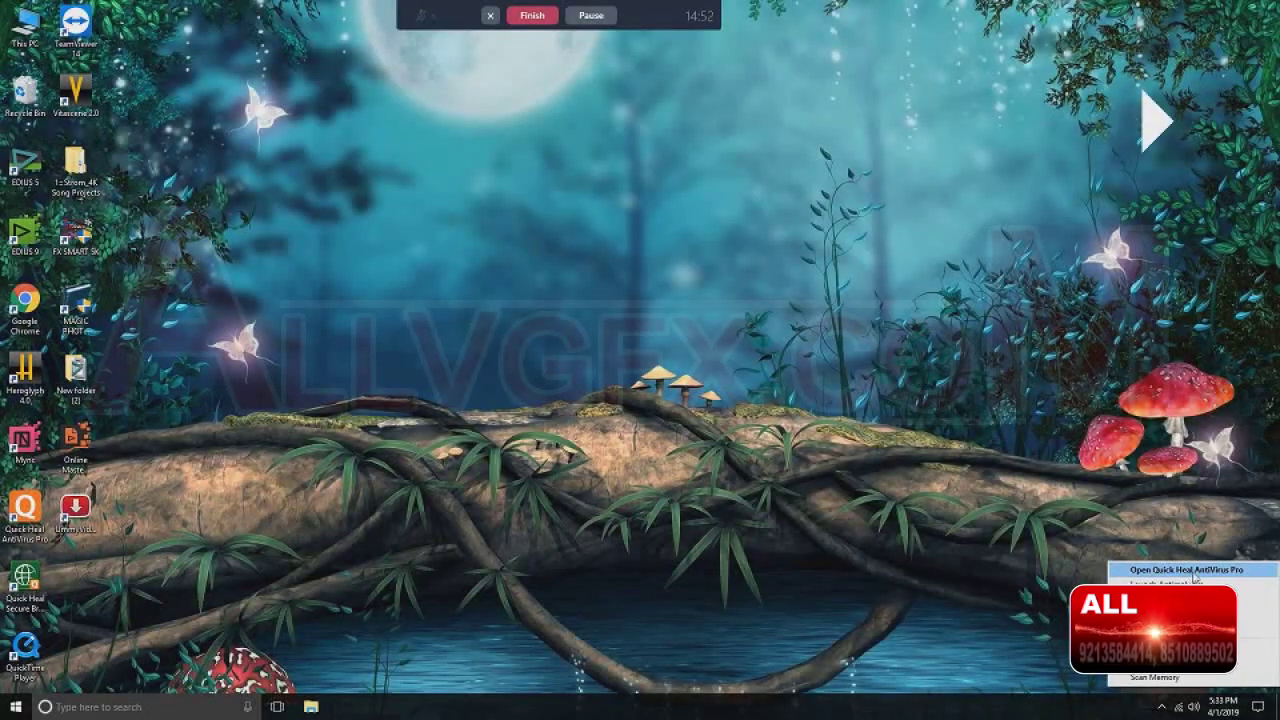
{"action": "left_click", "coordinate": [1190, 570]}
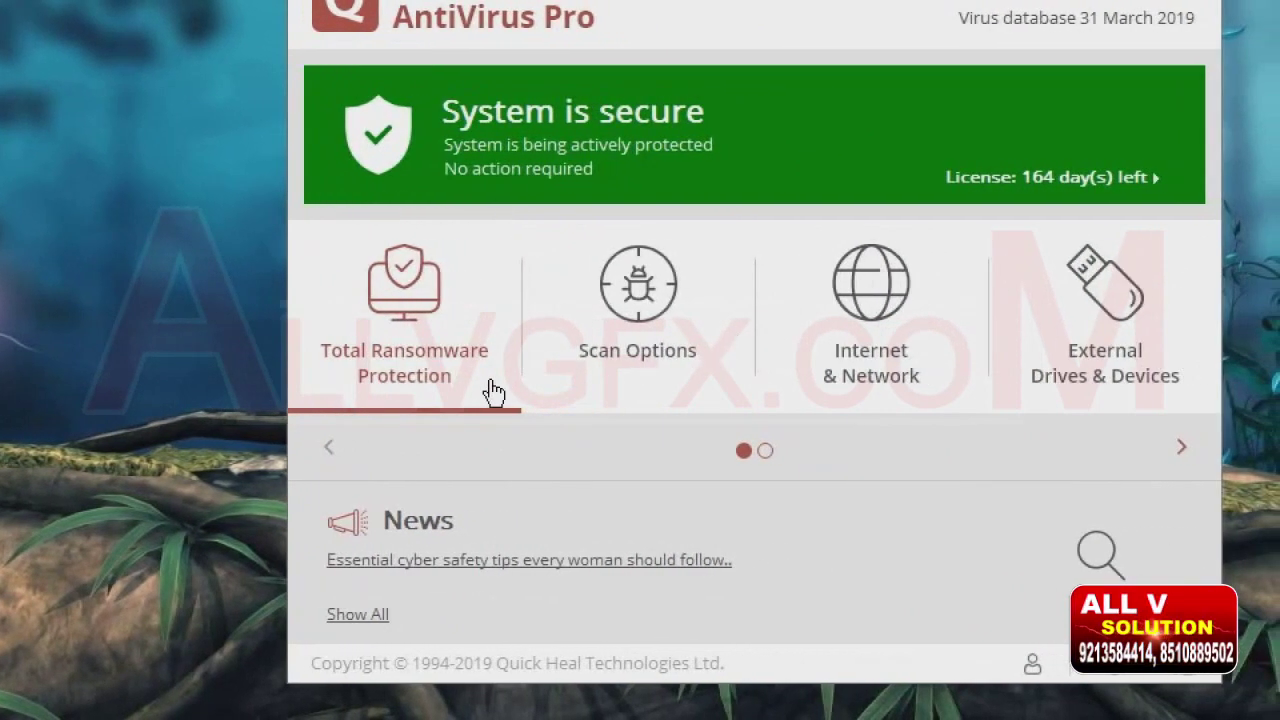
{"action": "left_click", "coordinate": [493, 390]}
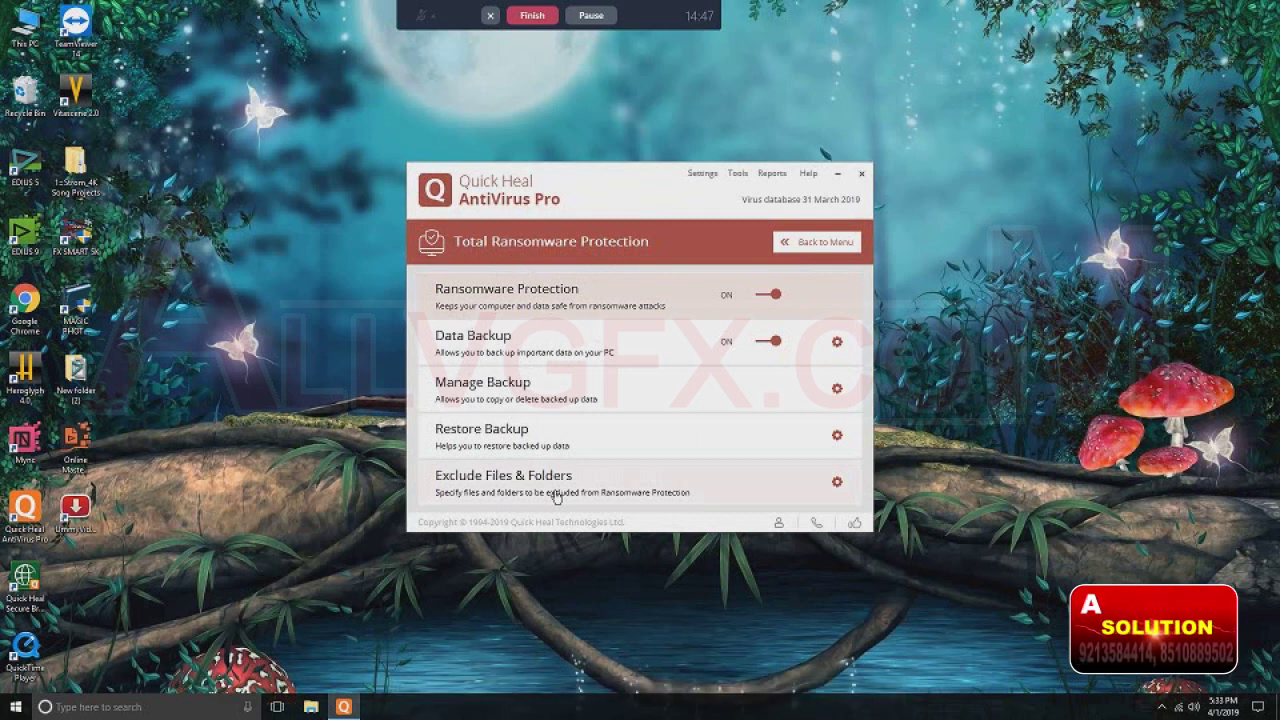
{"action": "left_click", "coordinate": [580, 500]}
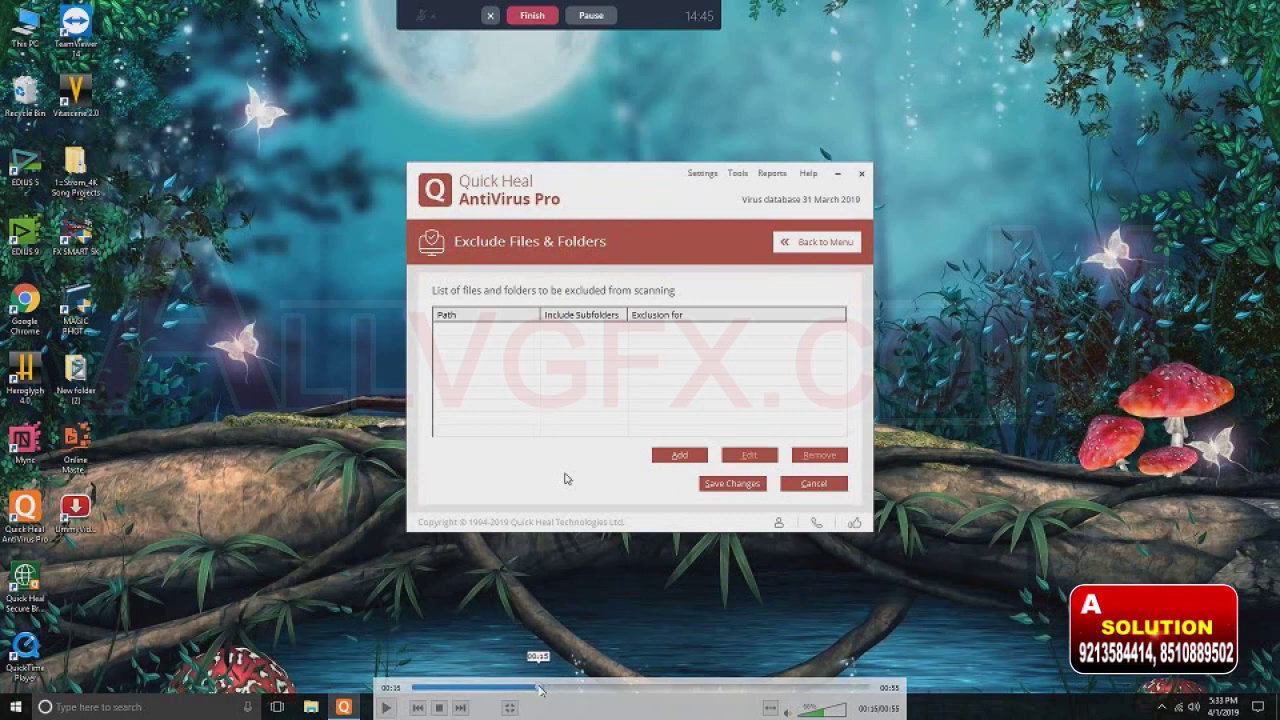
{"action": "left_click_drag", "start_coordinate": [533, 690], "coordinate": [522, 690]}
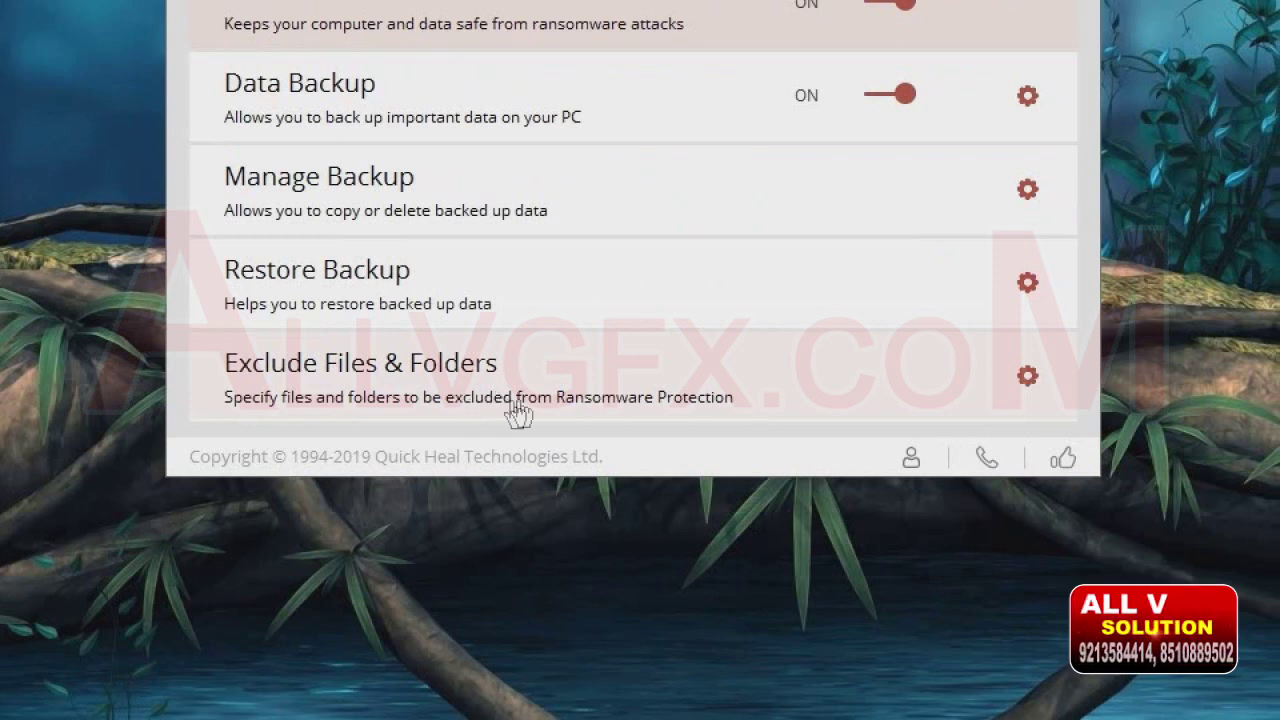
{"action": "left_click", "coordinate": [503, 413]}
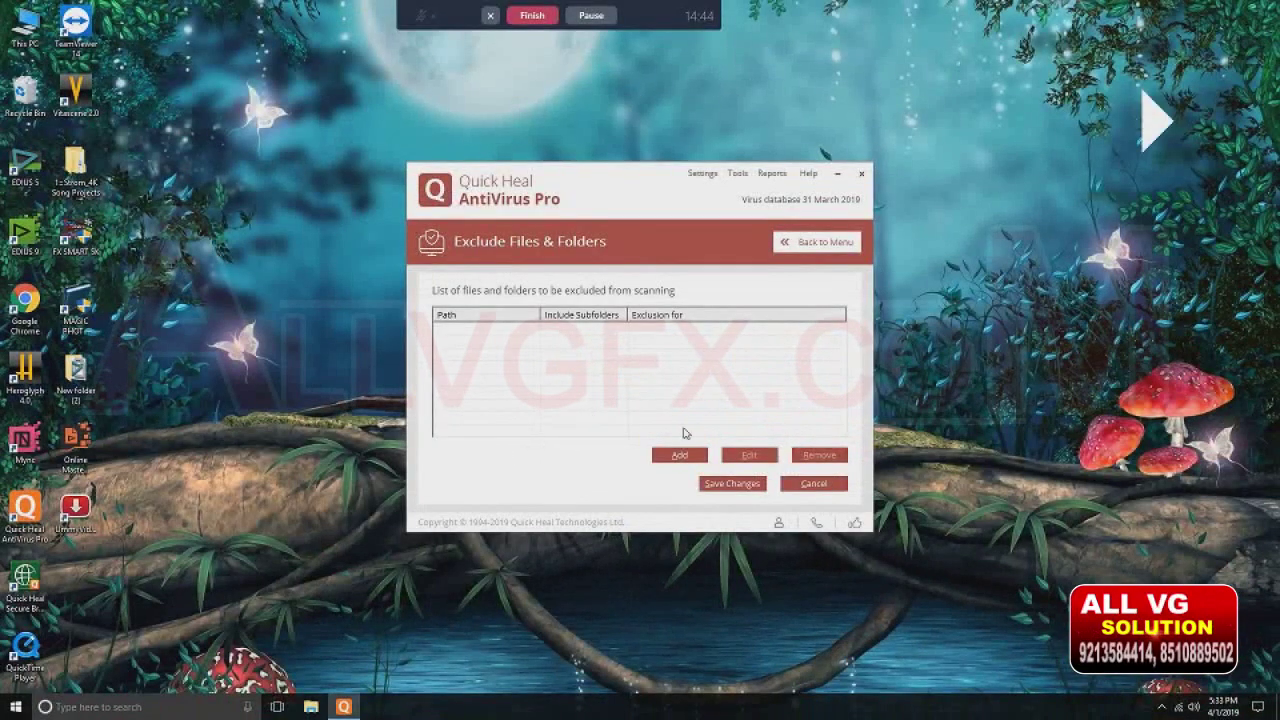
Start a new exclude item for the Fx.Smart 5K folder on Local Disk (C:), including its subfolders.
{"action": "left_click", "coordinate": [684, 461]}
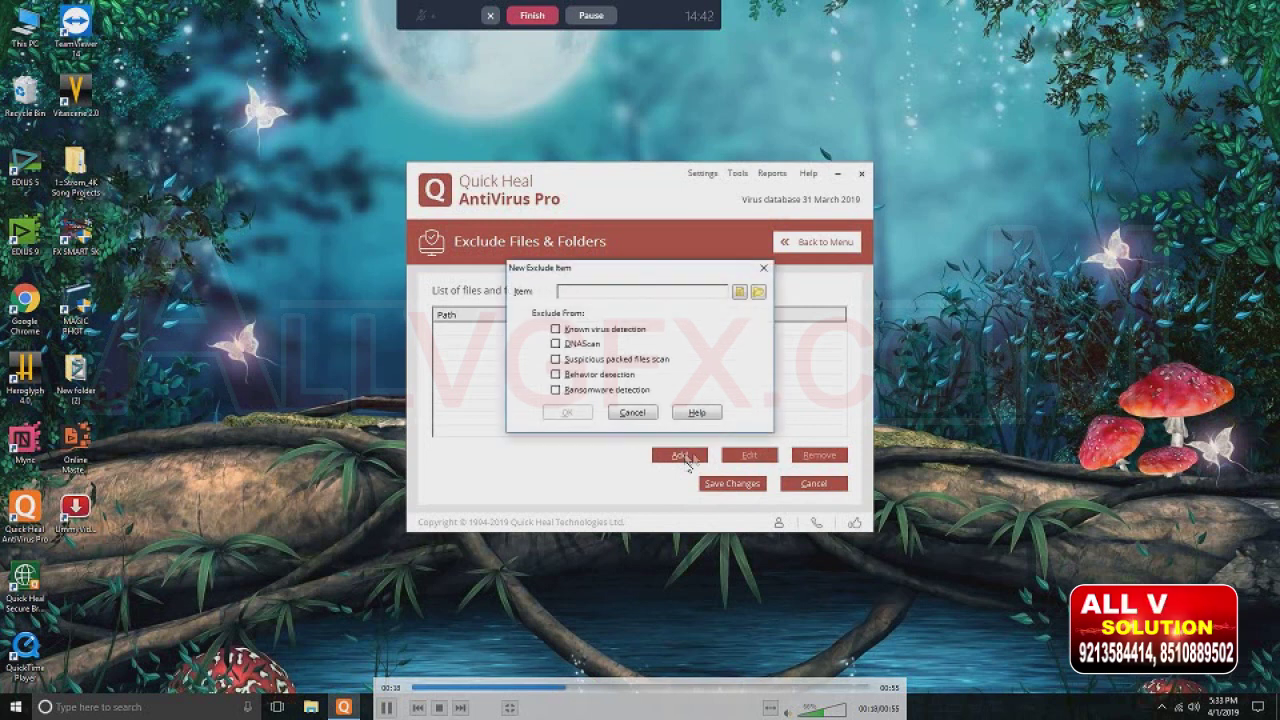
{"action": "key", "text": "space"}
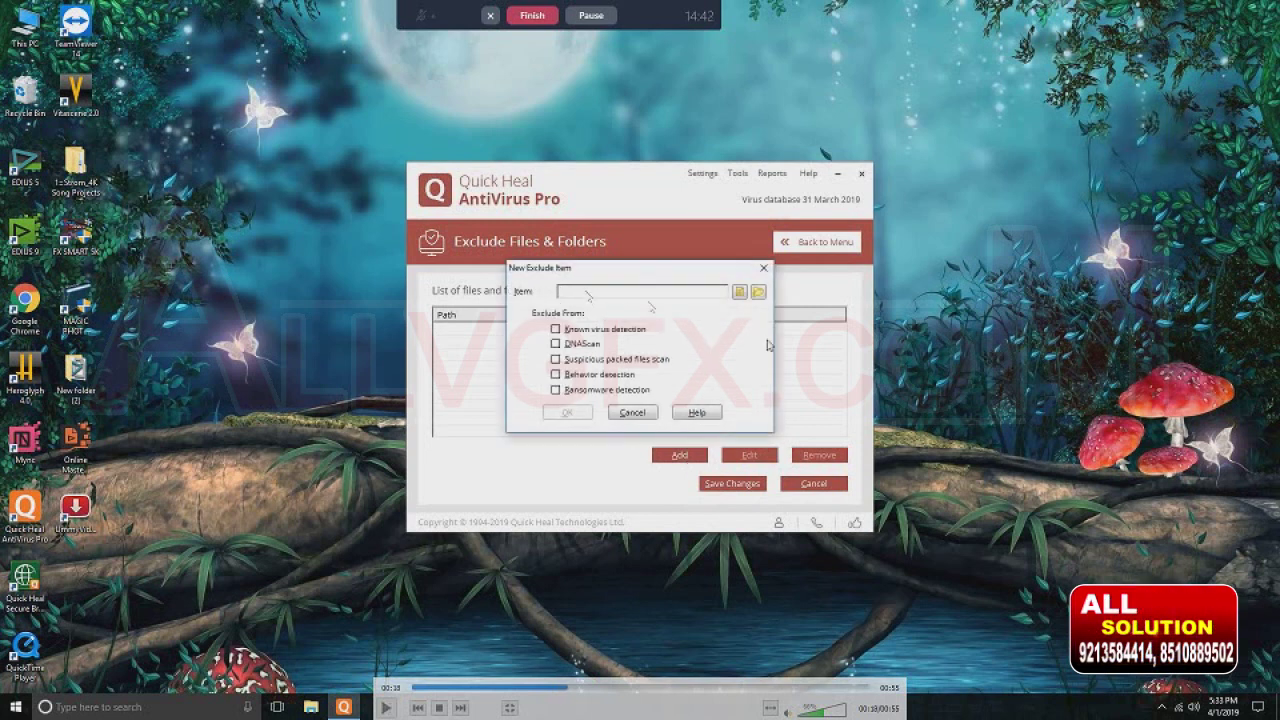
{"action": "key", "text": "space"}
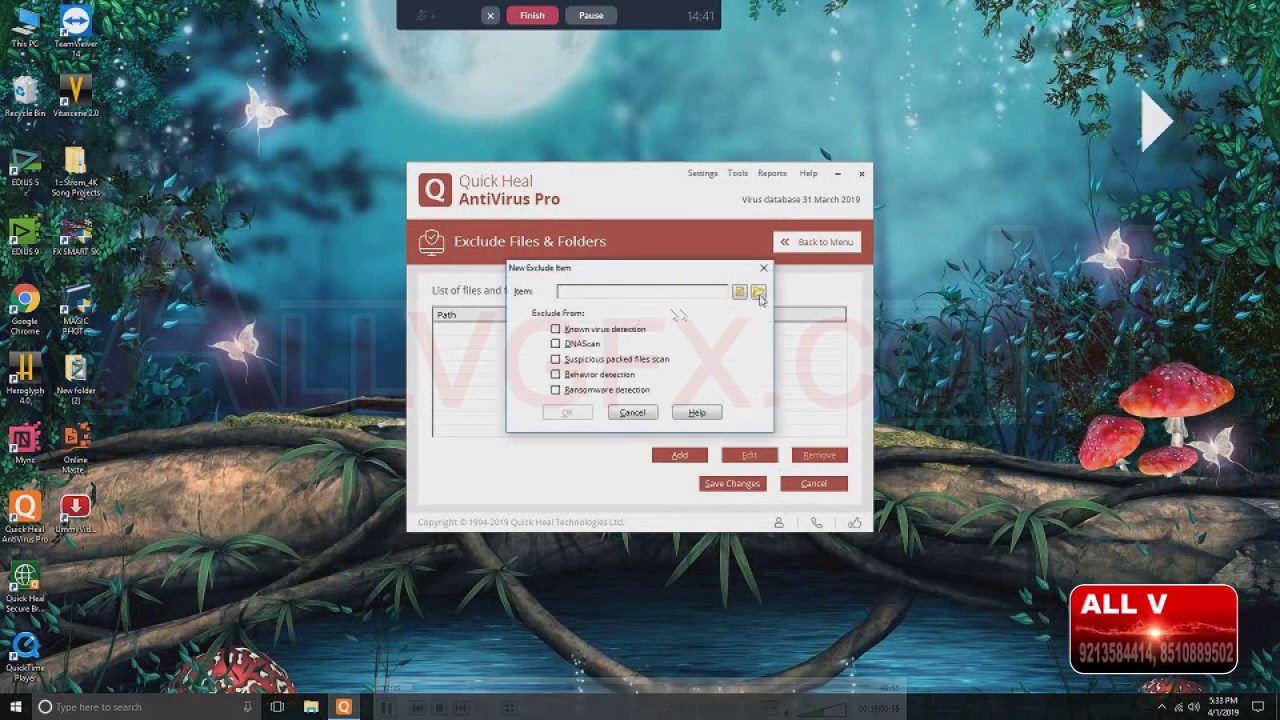
{"action": "key", "text": "space"}
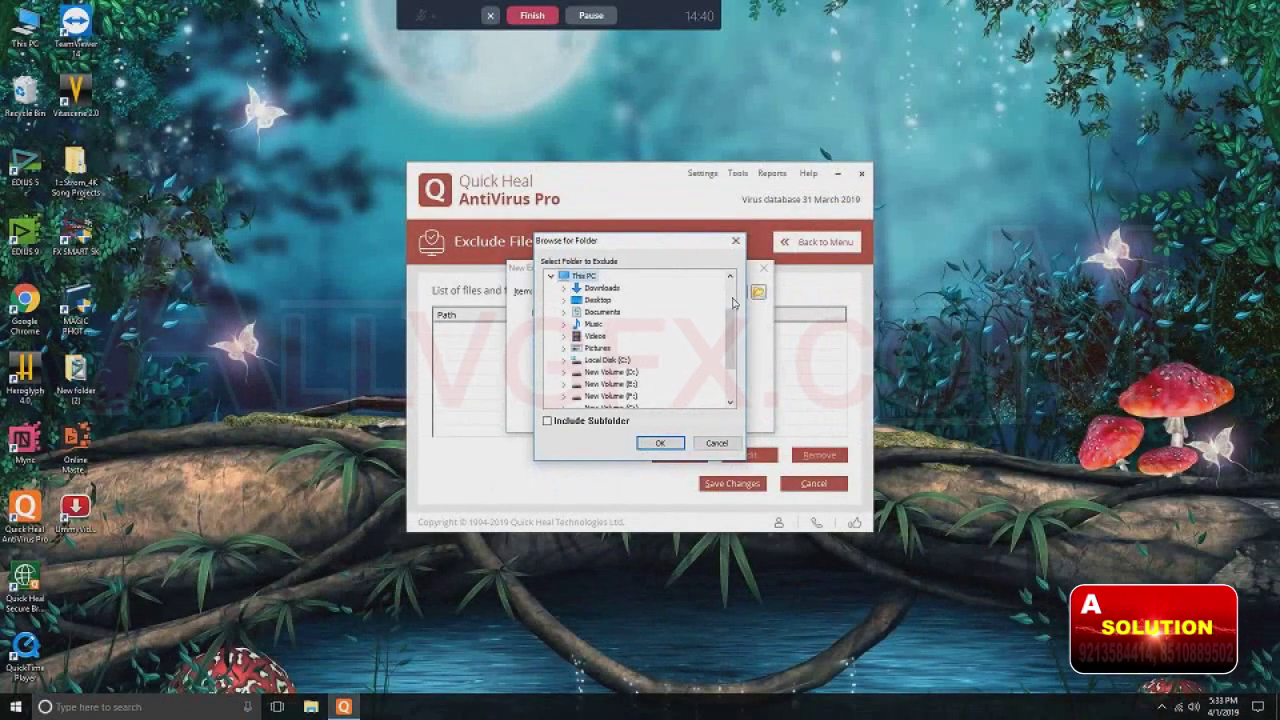
{"action": "double_click", "coordinate": [607, 360]}
{"action": "key", "text": "space"}
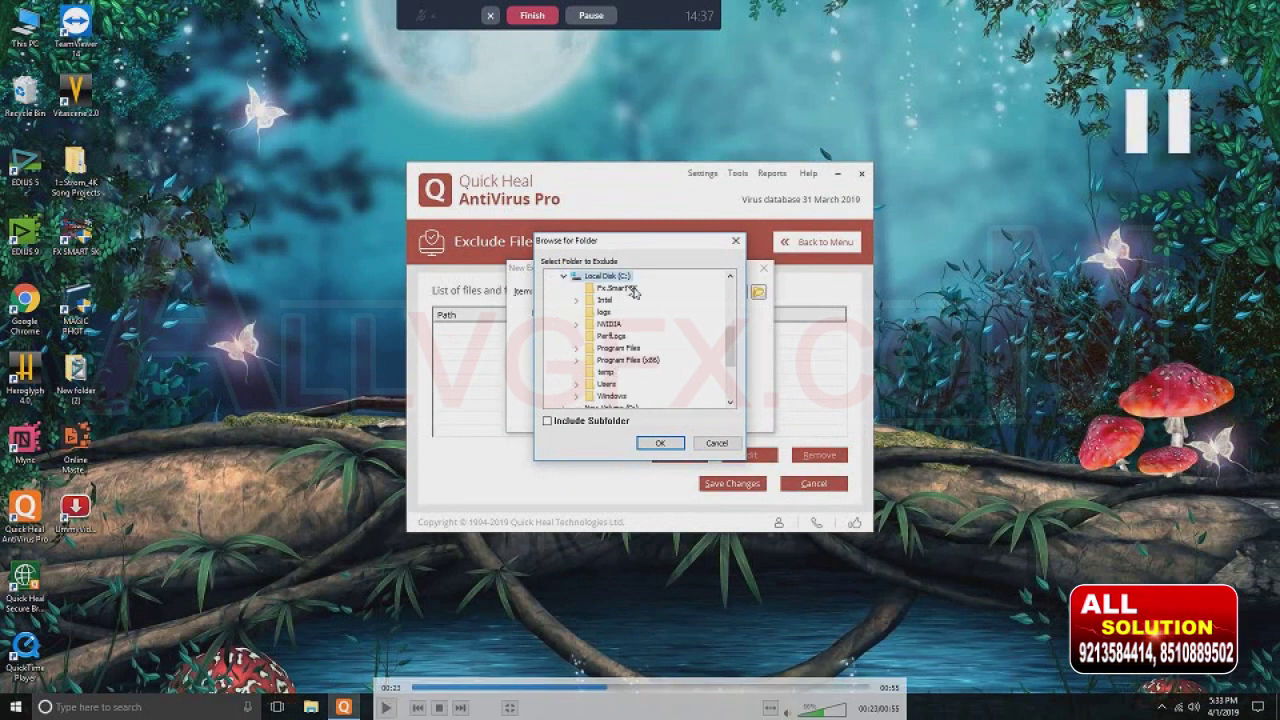
{"action": "key", "text": "space"}
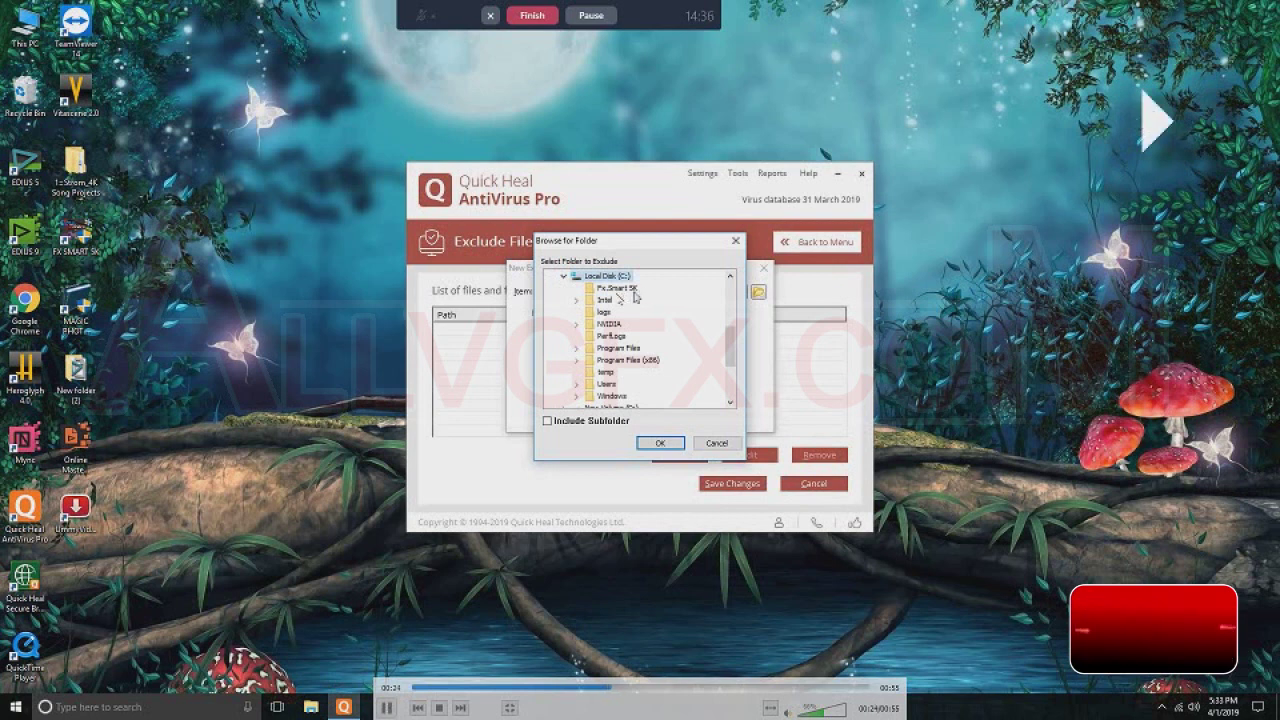
{"action": "key", "text": "space"}
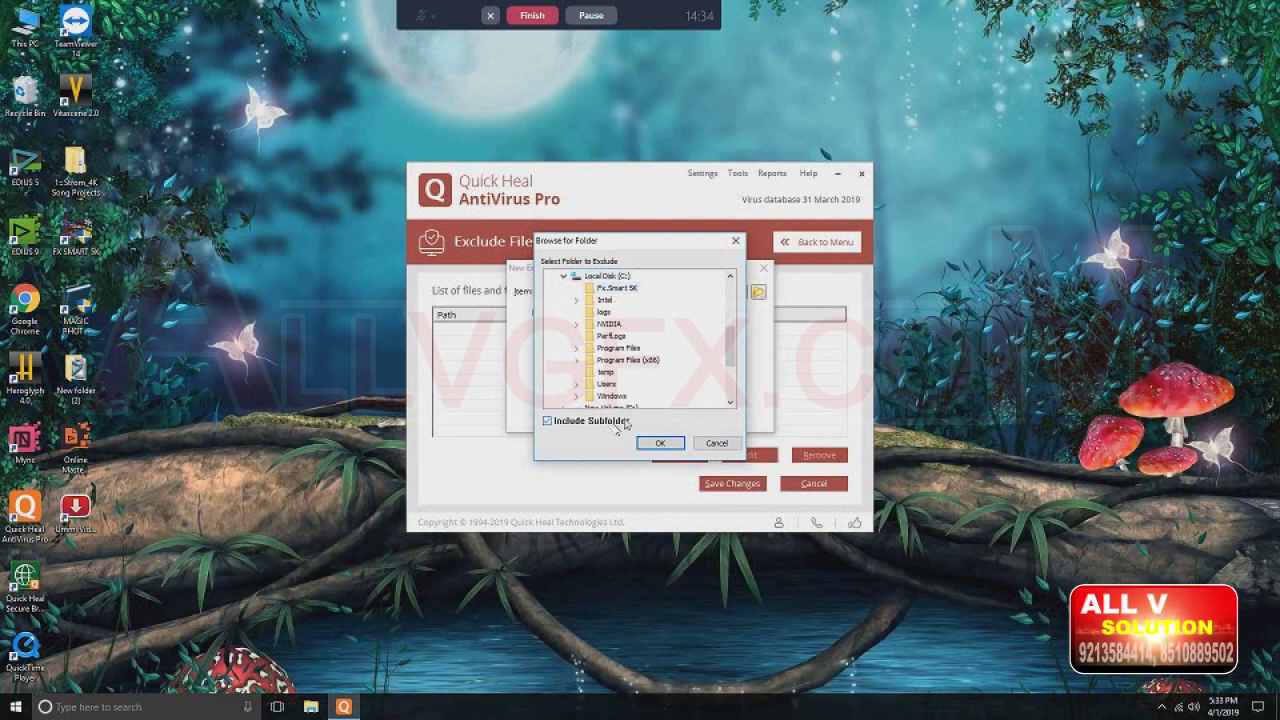
{"action": "key", "text": "space"}
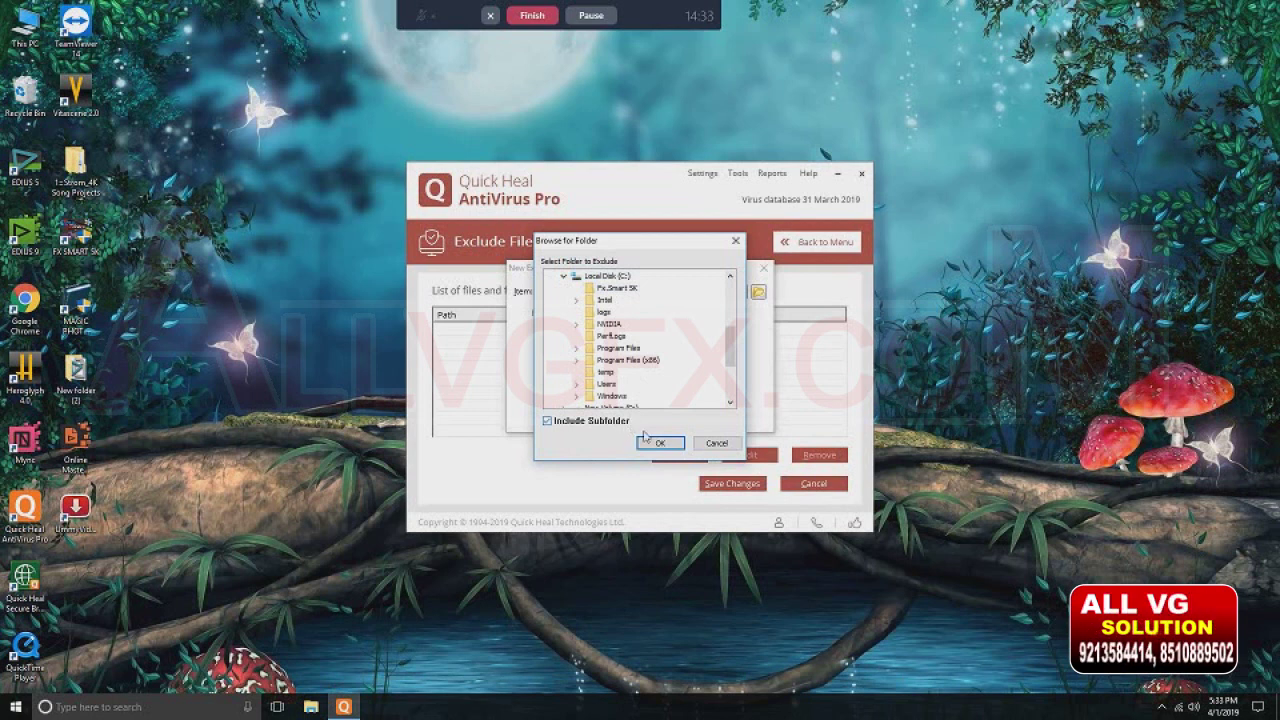
{"action": "key", "text": "space"}
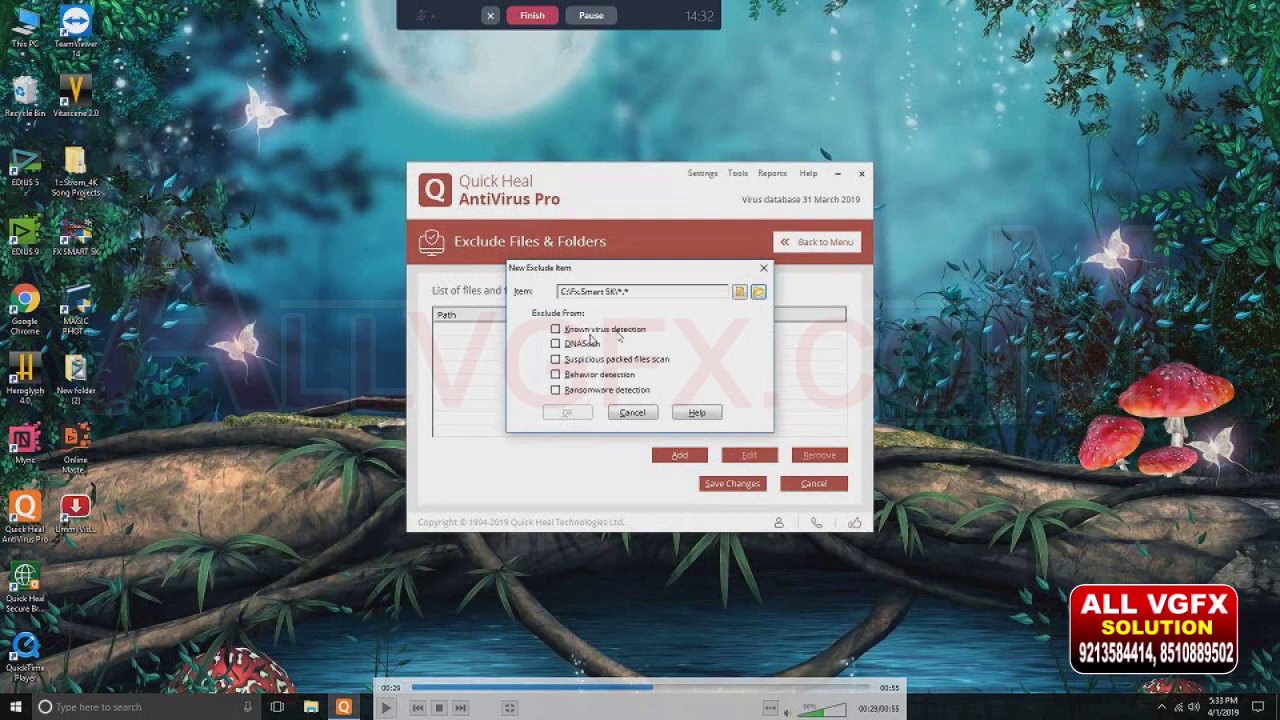
Exclude the Fx.Smart 5K folder from known virus, behavior and ransomware detection, and add it to the list.
{"action": "key", "text": "space"}
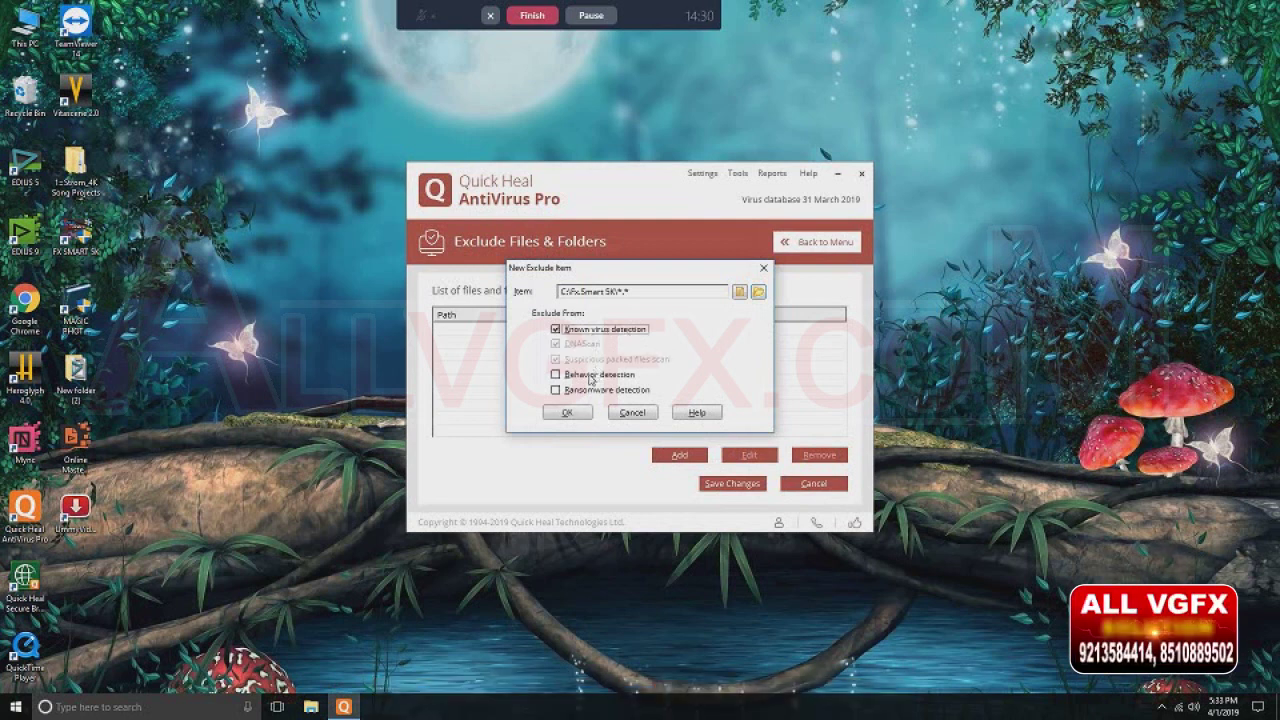
{"action": "key", "text": "space"}
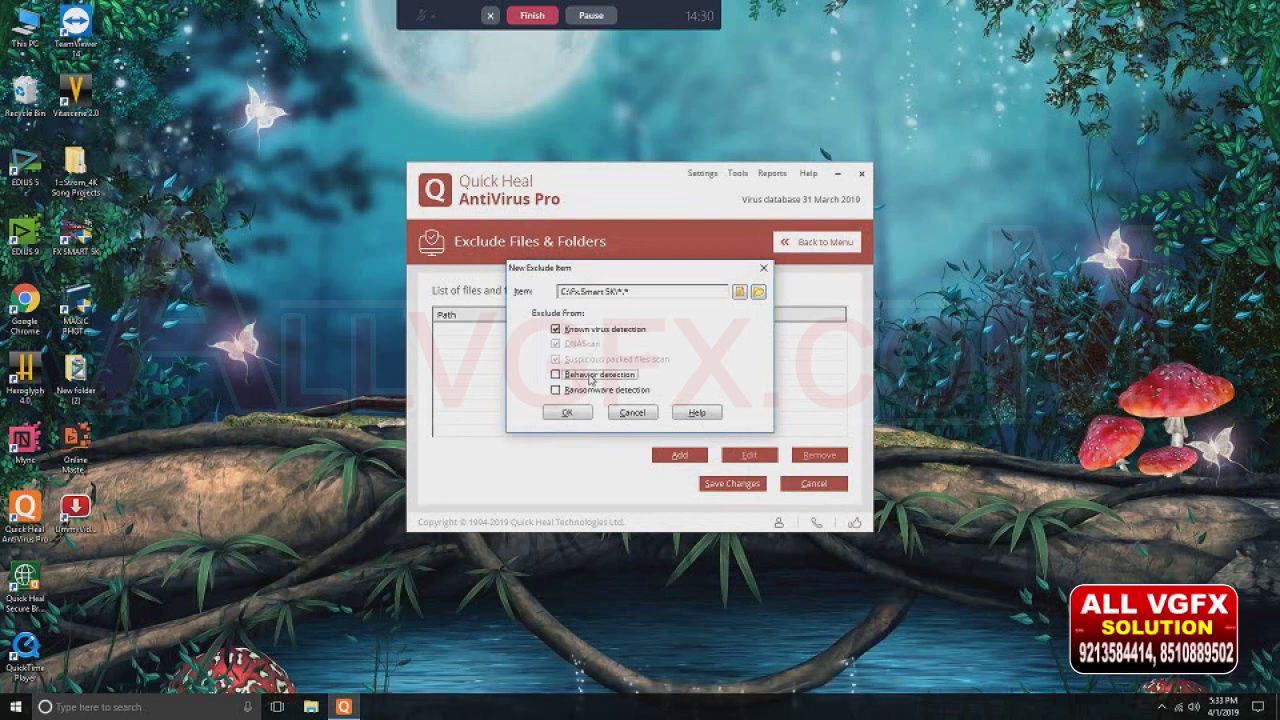
{"action": "key", "text": "space"}
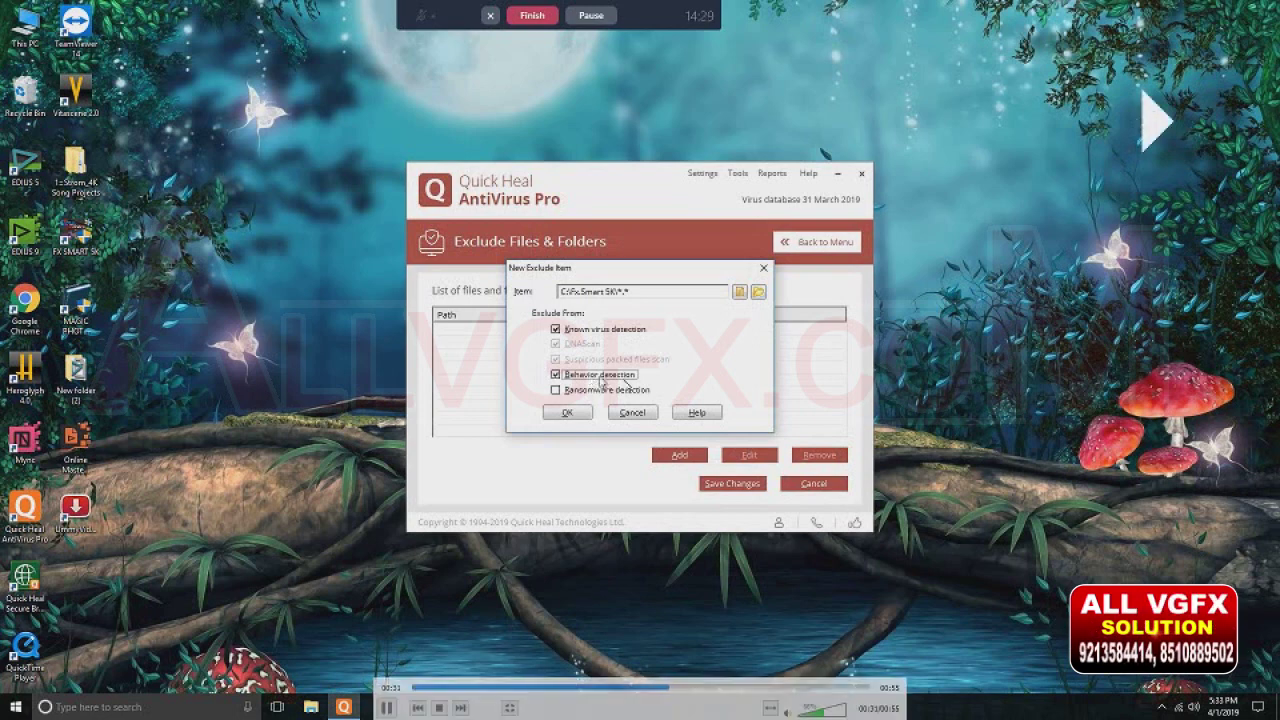
{"action": "key", "text": "space"}
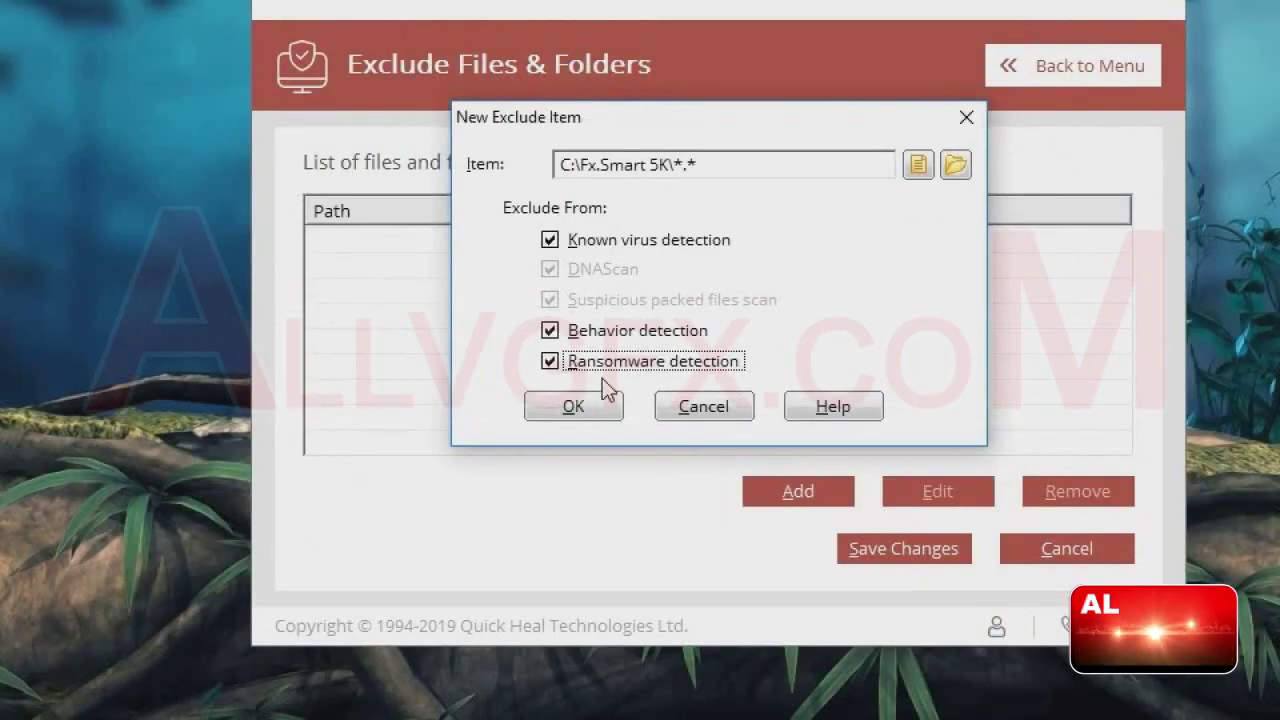
{"action": "left_click", "coordinate": [606, 405]}
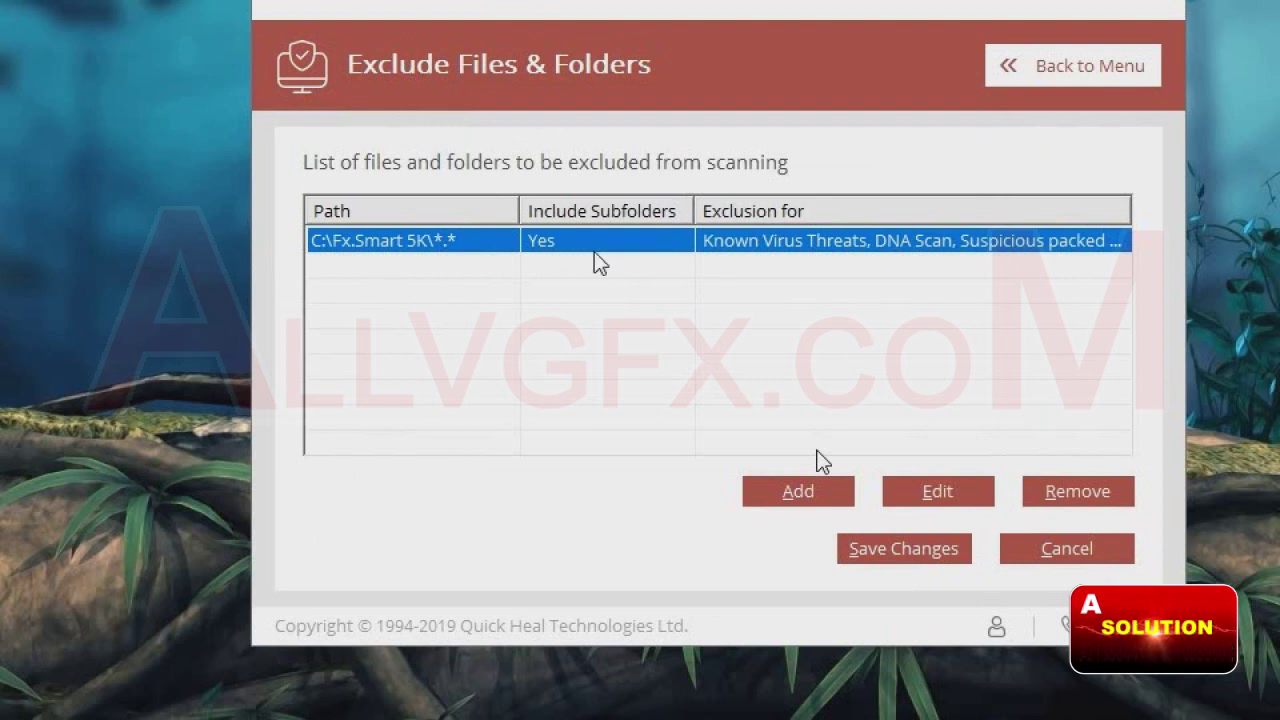
Start a second exclude item for the C:\Program Files\Grass Valley folder, including its subfolders.
{"action": "left_click", "coordinate": [813, 505]}
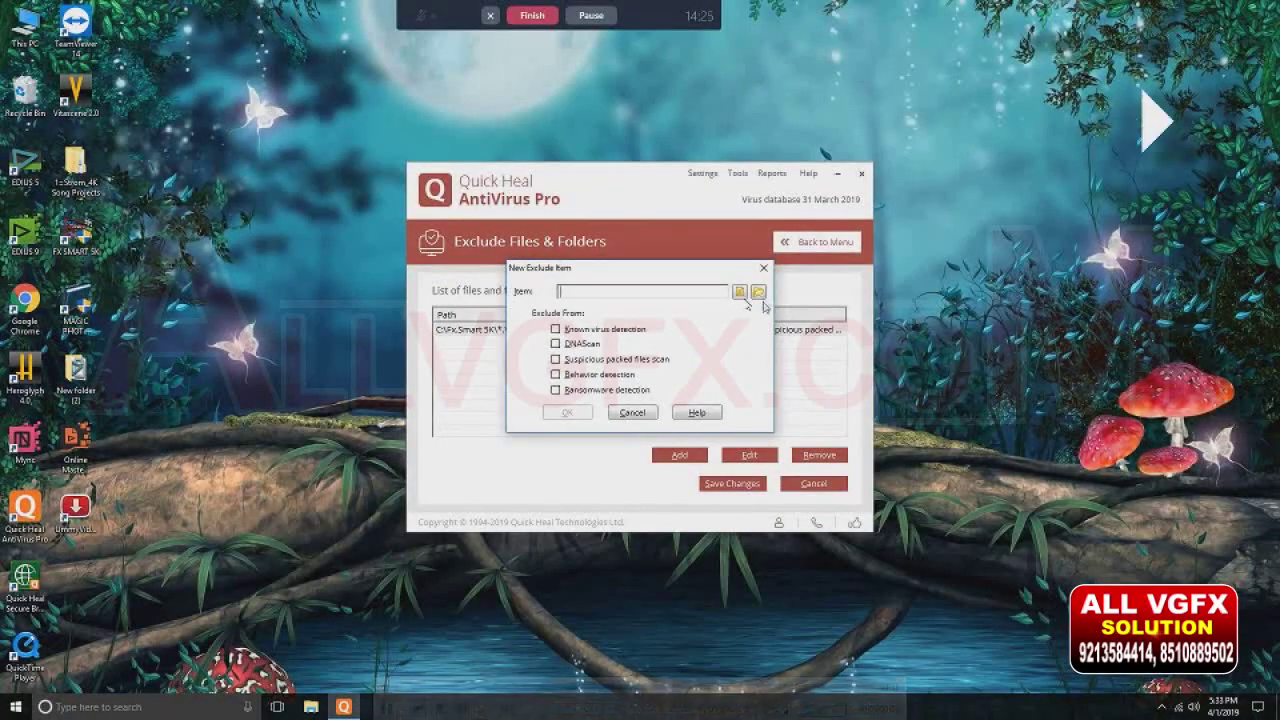
{"action": "left_click", "coordinate": [686, 329]}
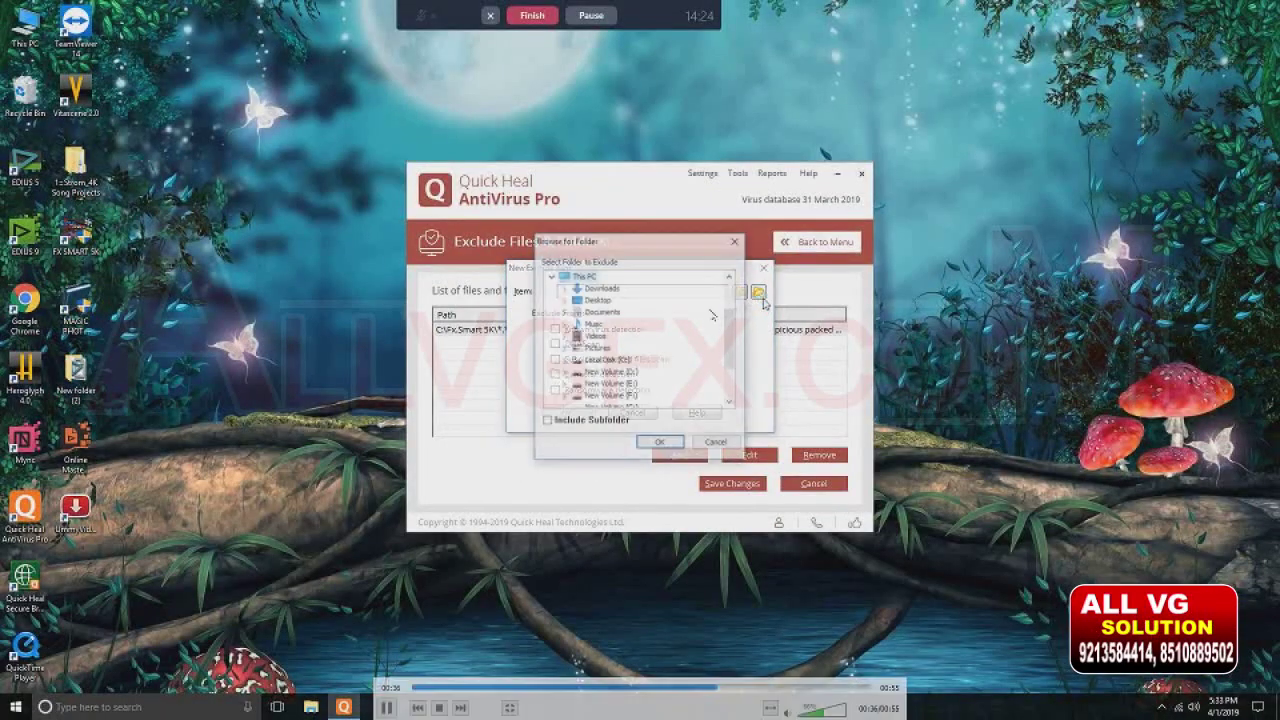
{"action": "double_click", "coordinate": [615, 359]}
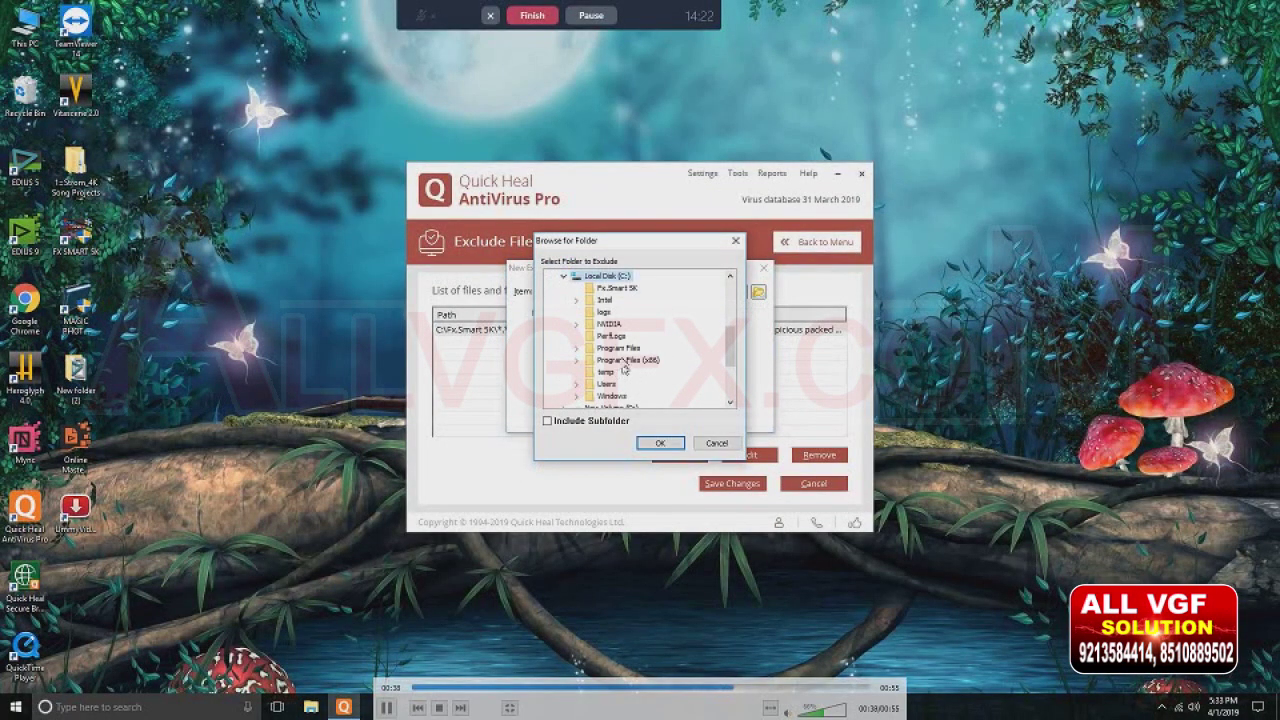
{"action": "key", "text": "space"}
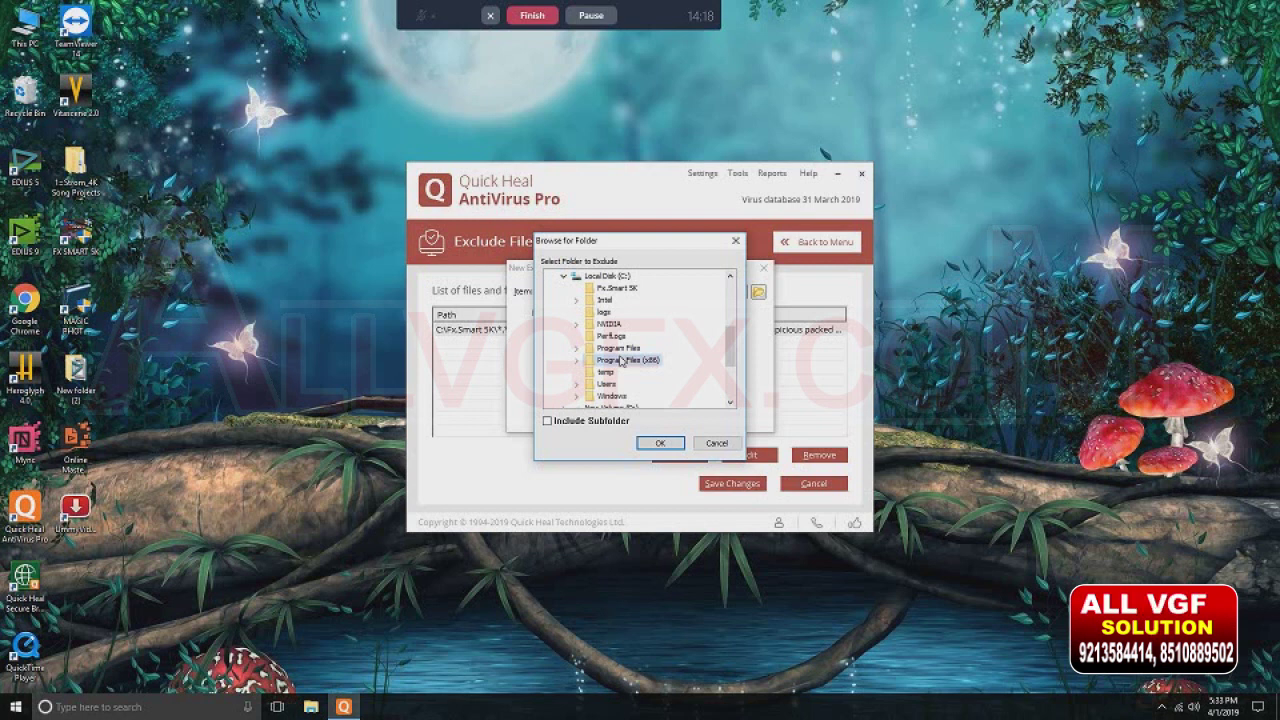
{"action": "double_click", "coordinate": [620, 348]}
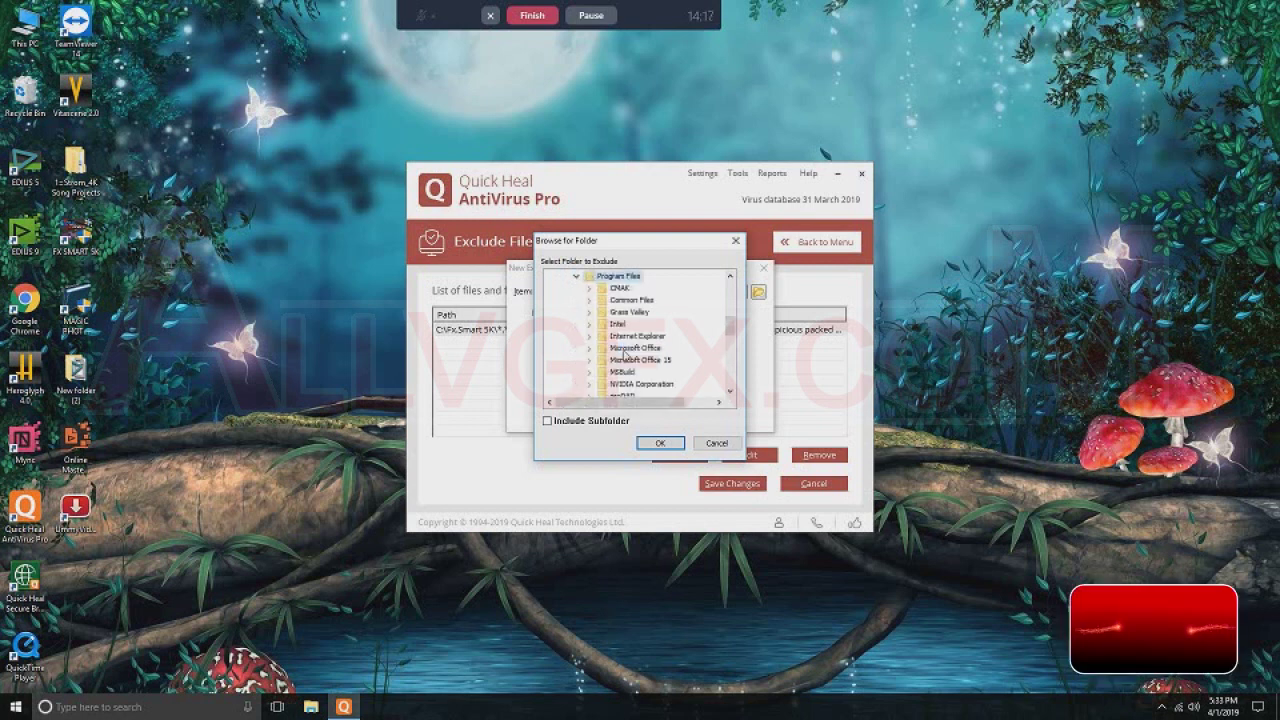
{"action": "left_click", "coordinate": [602, 421]}
{"action": "left_click", "coordinate": [660, 443]}
Exclude the Grass Valley folder from known virus, behavior and ransomware detection, and add it to the list.
{"action": "left_click", "coordinate": [605, 330]}
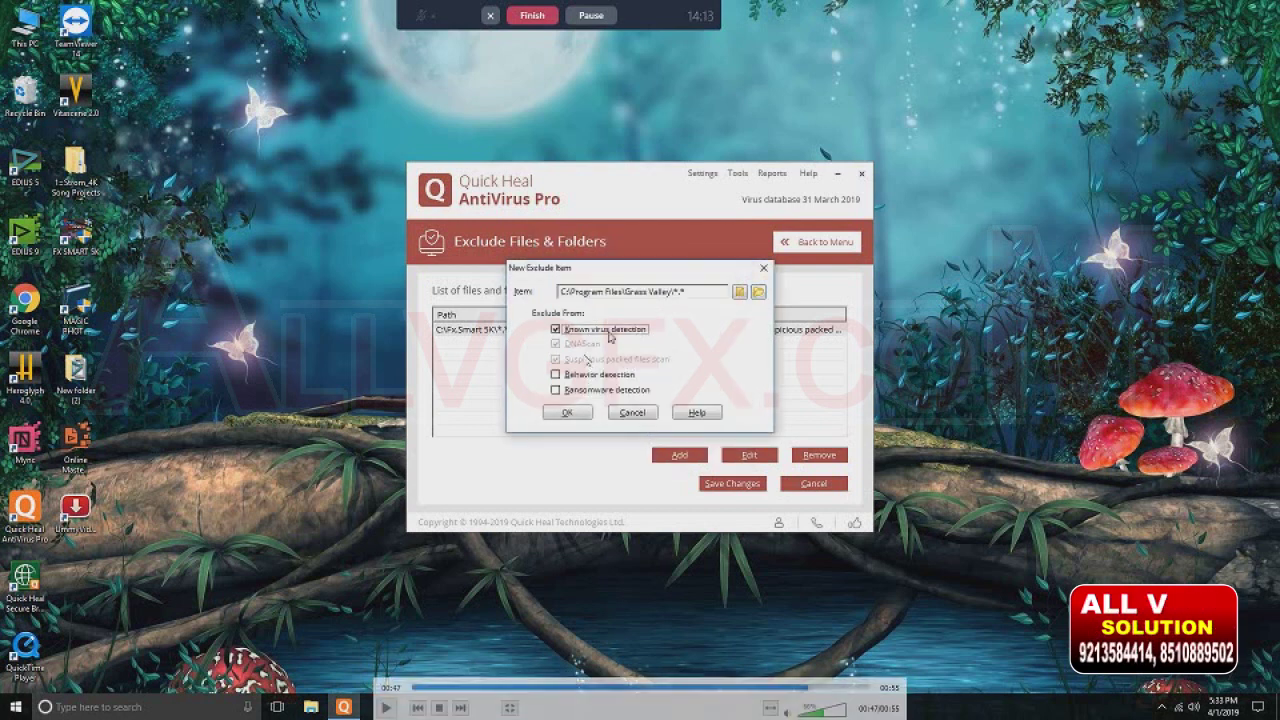
{"action": "left_click", "coordinate": [590, 375]}
{"action": "left_click", "coordinate": [590, 390]}
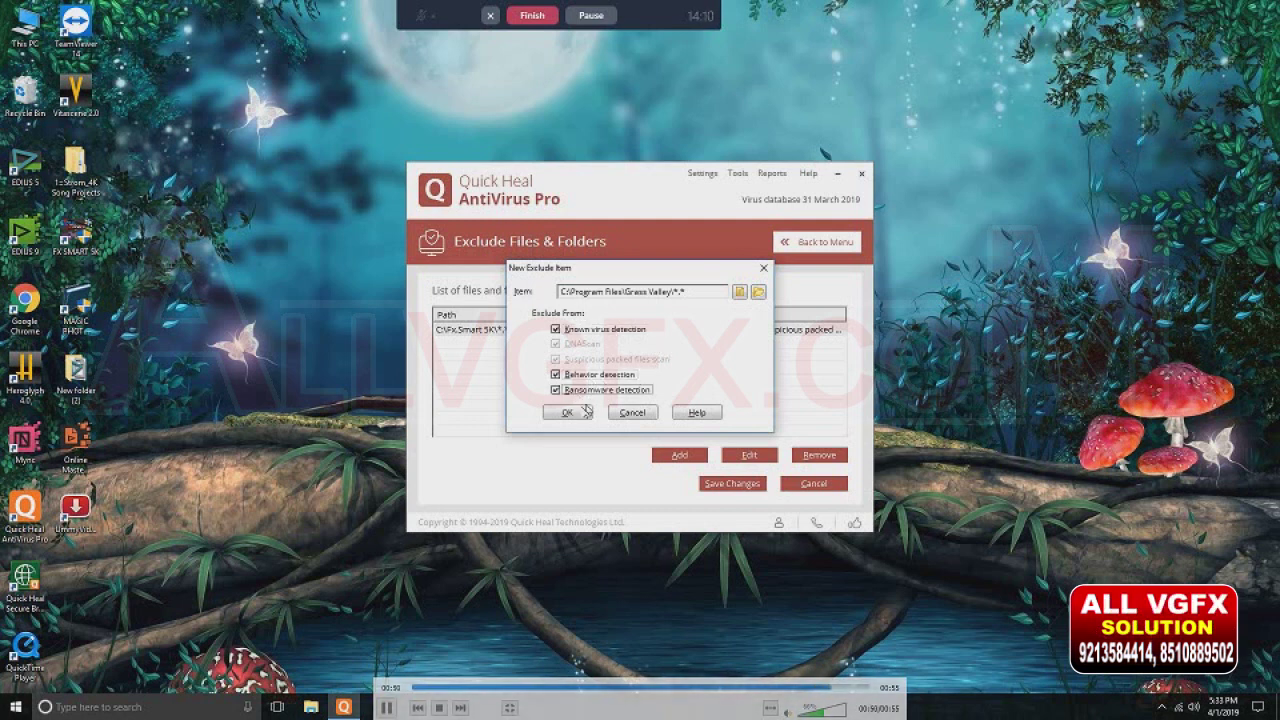
{"action": "left_click", "coordinate": [567, 413]}
Save the changes to the list of excluded files and folders.
{"action": "left_click", "coordinate": [730, 484]}
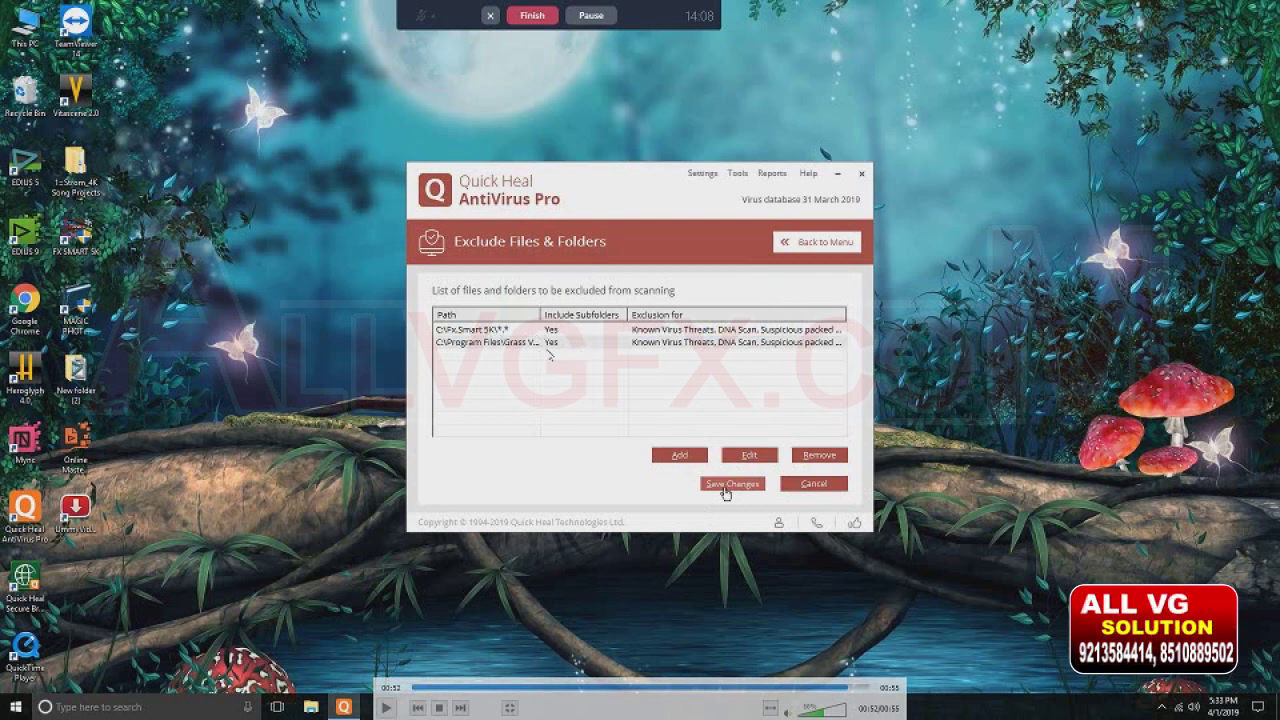
{"action": "key", "text": "space"}
{"action": "key", "text": "space"}
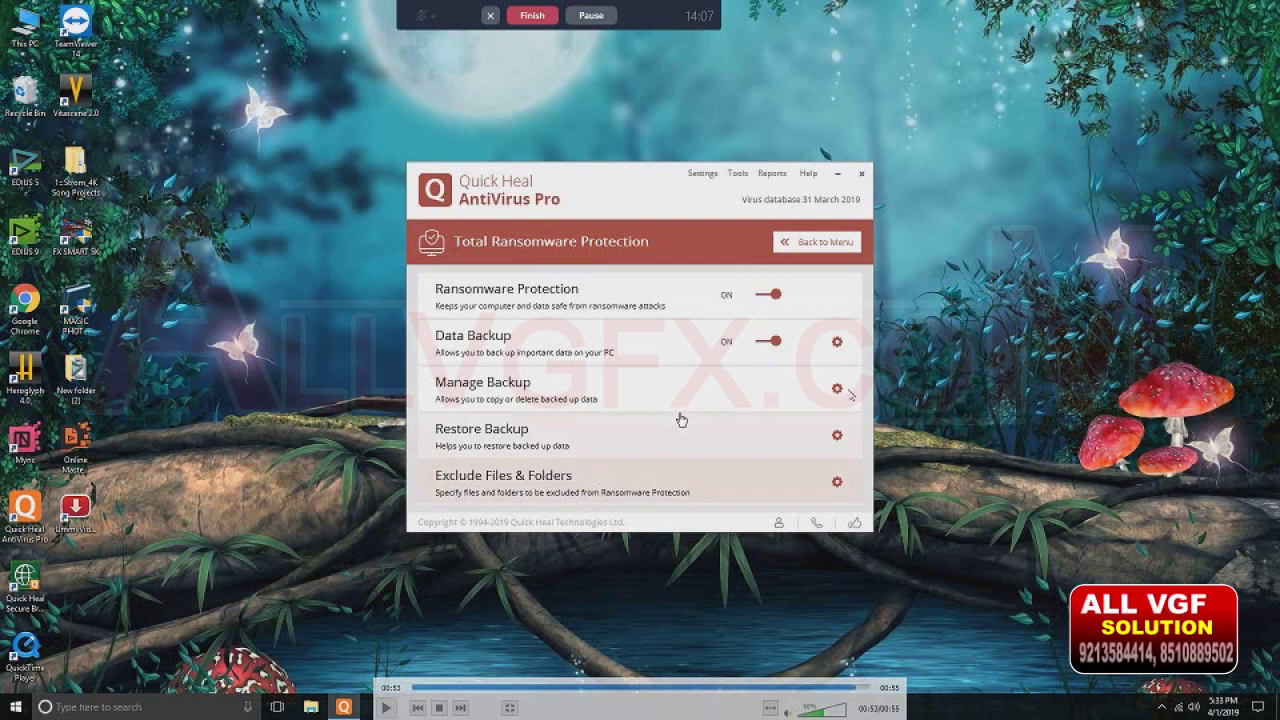
{"action": "key", "text": "space"}
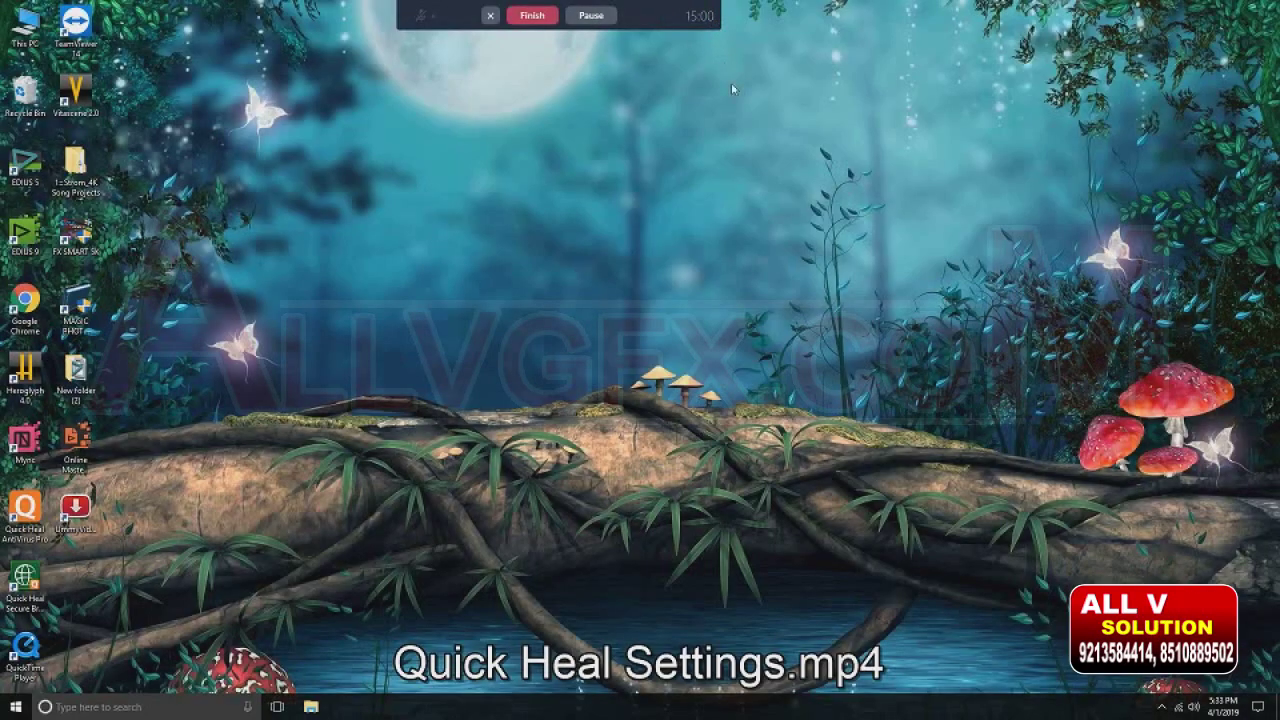
{"action": "key", "text": "space"}
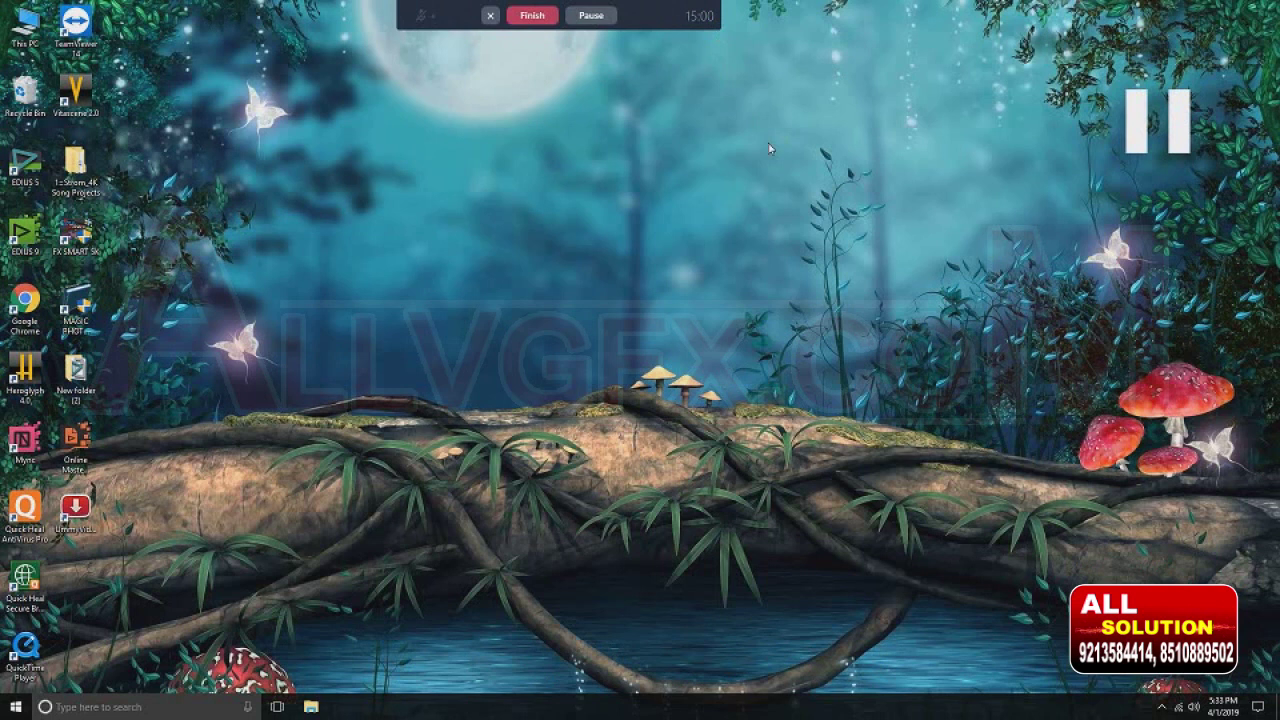
{"action": "mouse_move", "coordinate": [473, 693]}
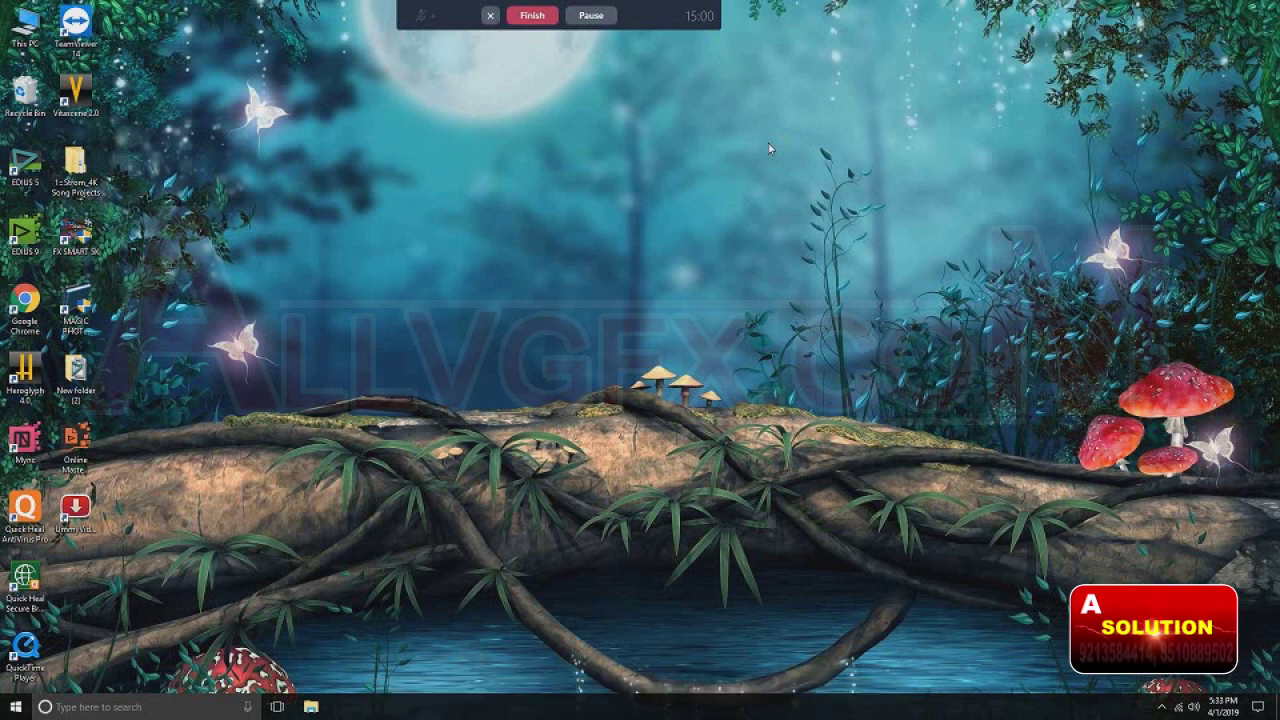
Switch to Chrome and review the feature list and product overview on the Quick Heal Total Security page.
{"action": "key", "text": "alt+Tab"}
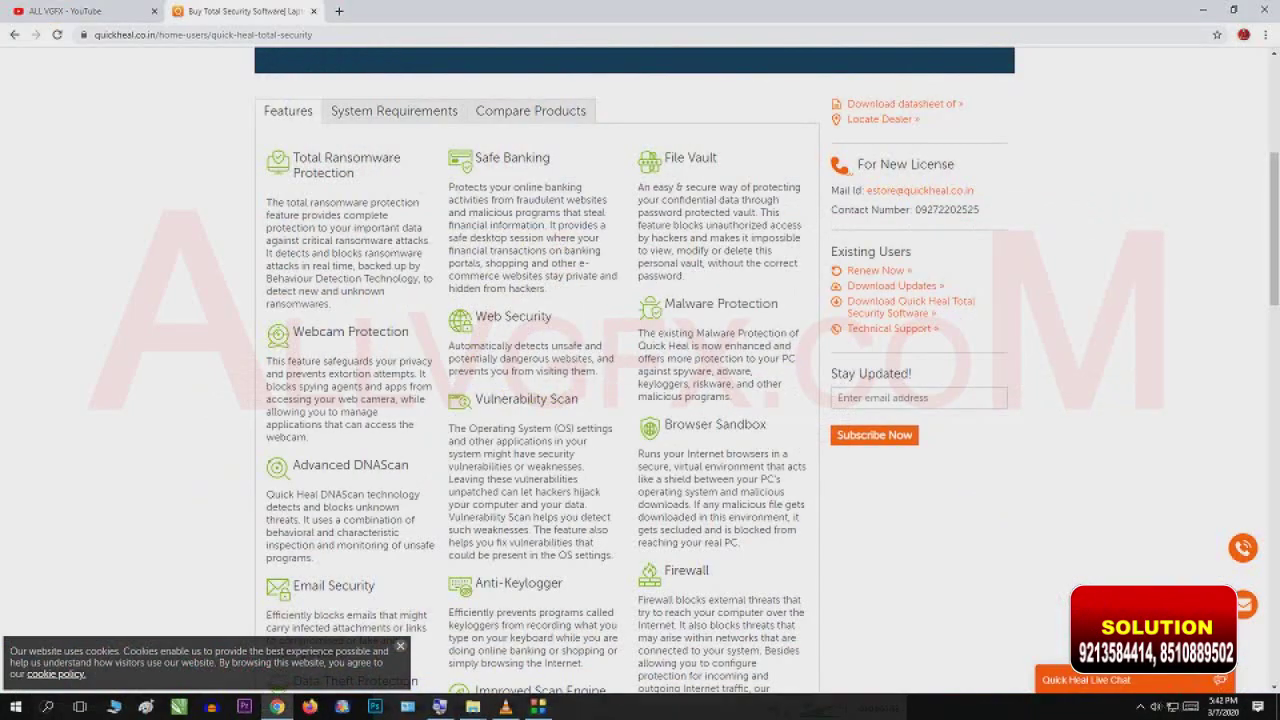
{"action": "scroll", "coordinate": [475, 262], "scroll_direction": "up", "scroll_amount": 3}
{"action": "scroll", "coordinate": [400, 250], "scroll_direction": "down", "scroll_amount": 2}
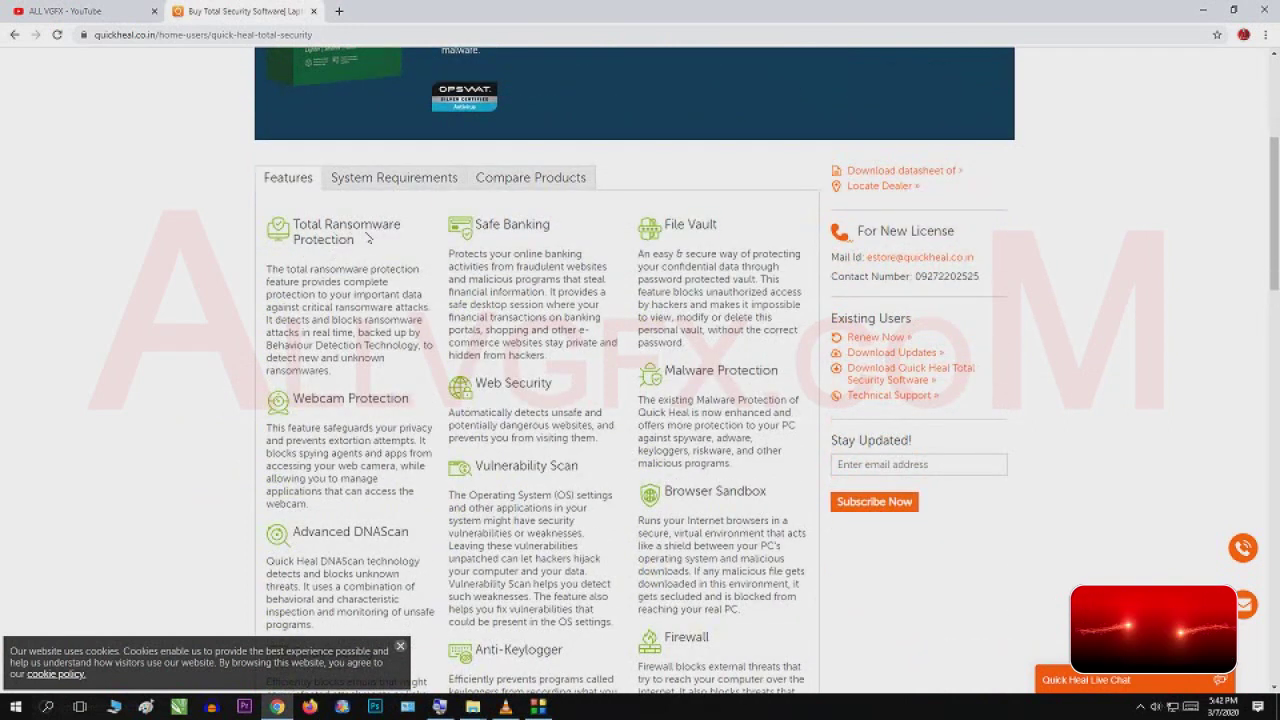
{"action": "scroll", "coordinate": [556, 244], "scroll_direction": "up", "scroll_amount": 3}
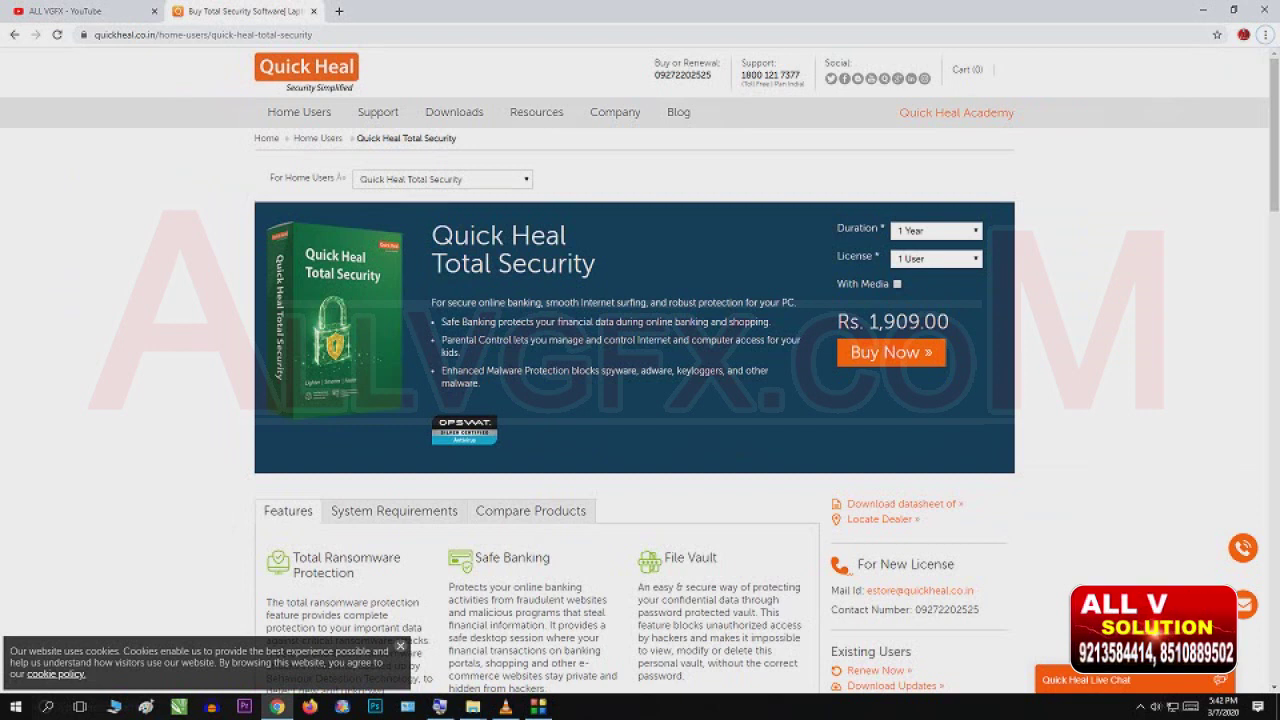
Switch to the open ALL VGFX YouTube channel page and look through its uploaded videos.
{"action": "left_click", "coordinate": [95, 11]}
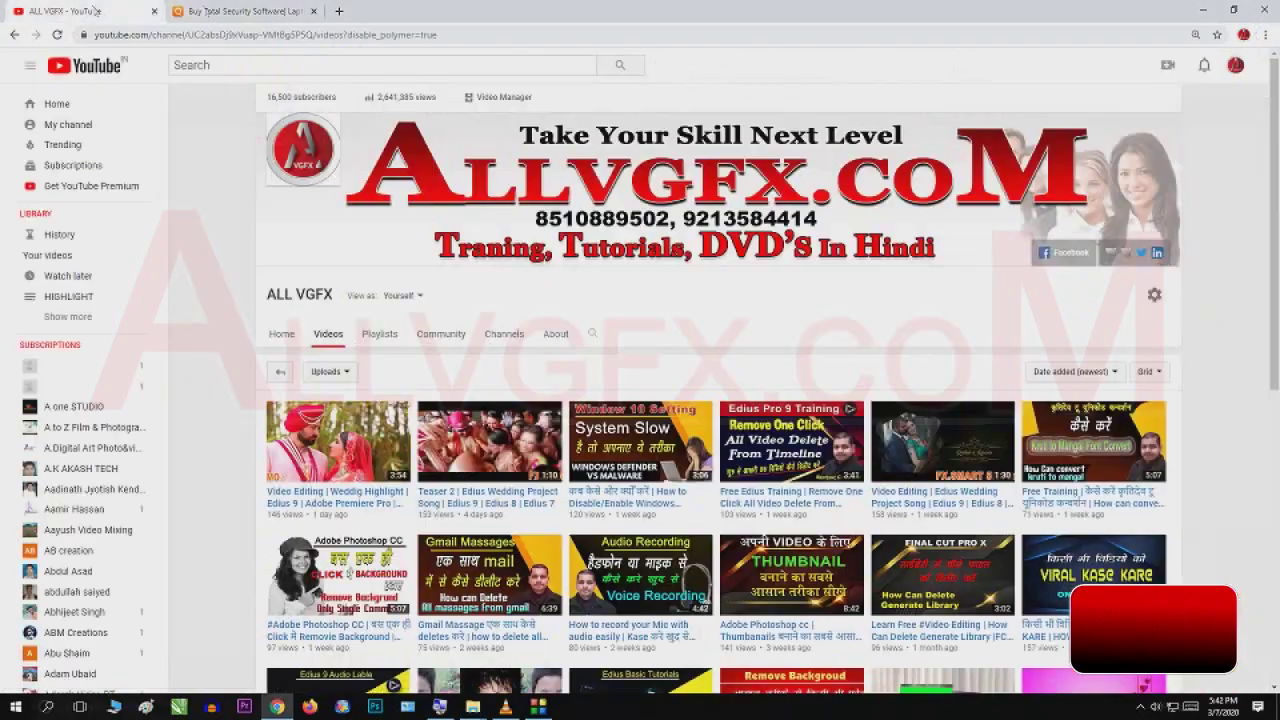
{"action": "scroll", "coordinate": [623, 320], "scroll_direction": "down", "scroll_amount": 2}
{"action": "scroll", "coordinate": [623, 318], "scroll_direction": "down", "scroll_amount": 4}
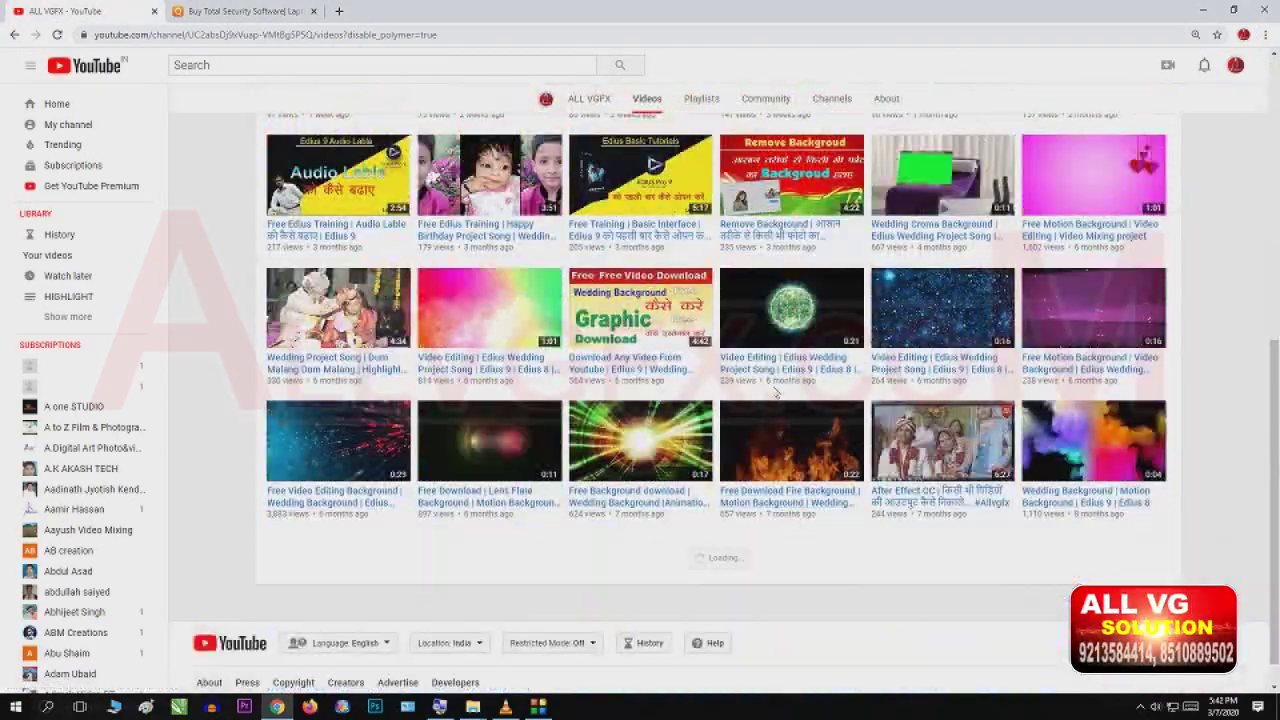
{"action": "scroll", "coordinate": [787, 358], "scroll_direction": "up", "scroll_amount": 5}
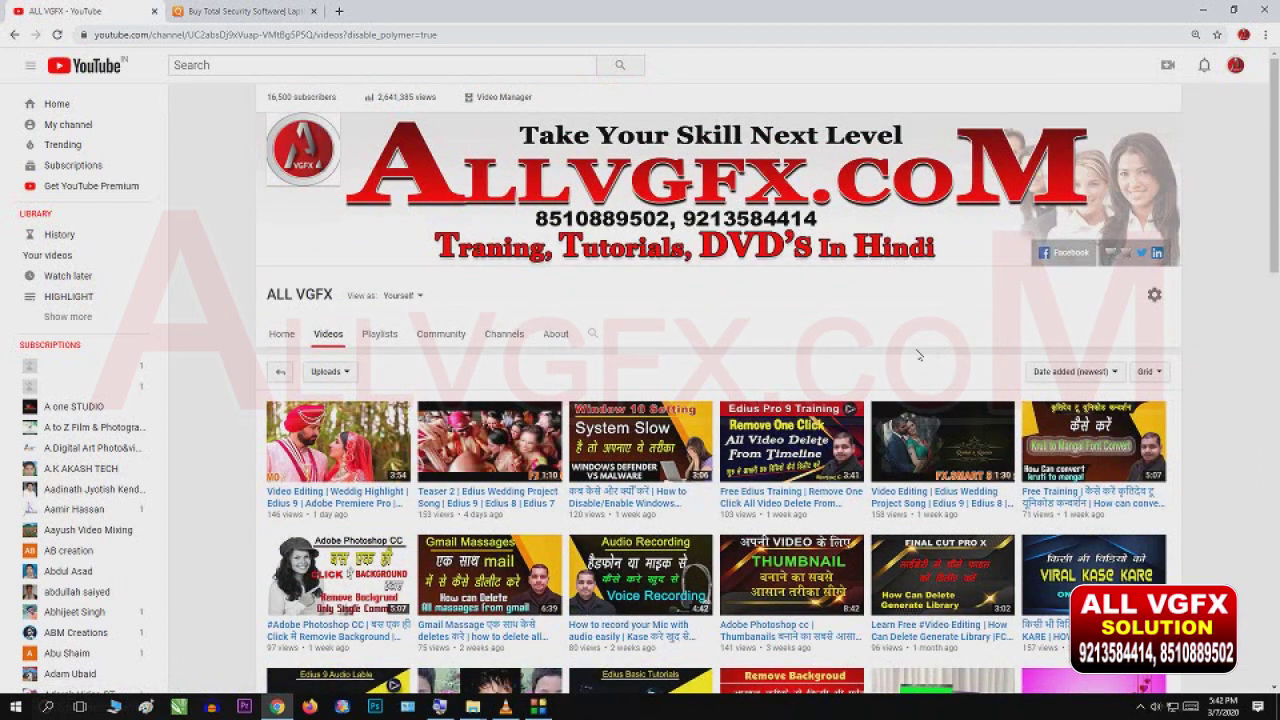
{"action": "scroll", "coordinate": [920, 355], "scroll_direction": "down", "scroll_amount": 1}
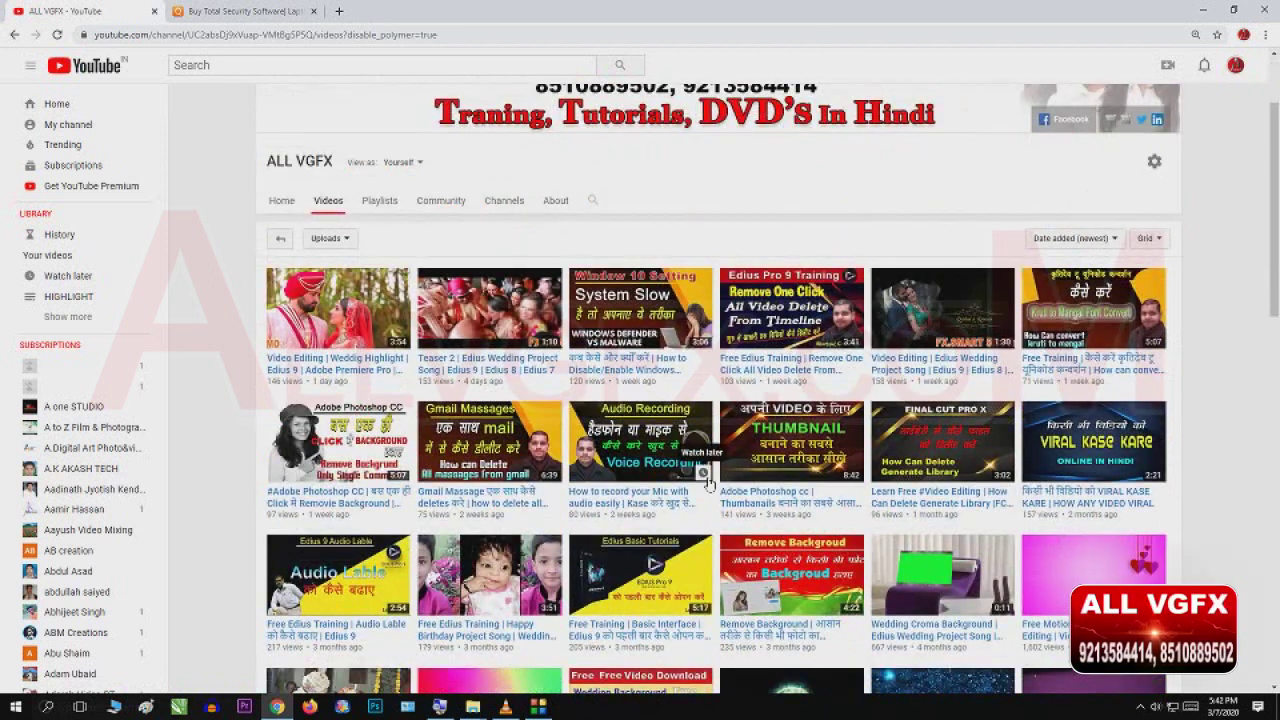